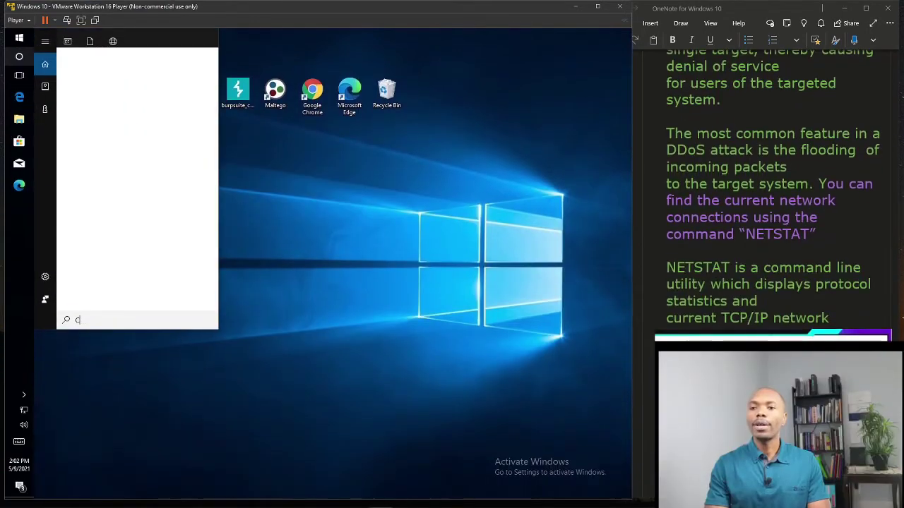
- Find and open Command Prompt, and move its window fully into view on the virtual machine's desktop
text(md)
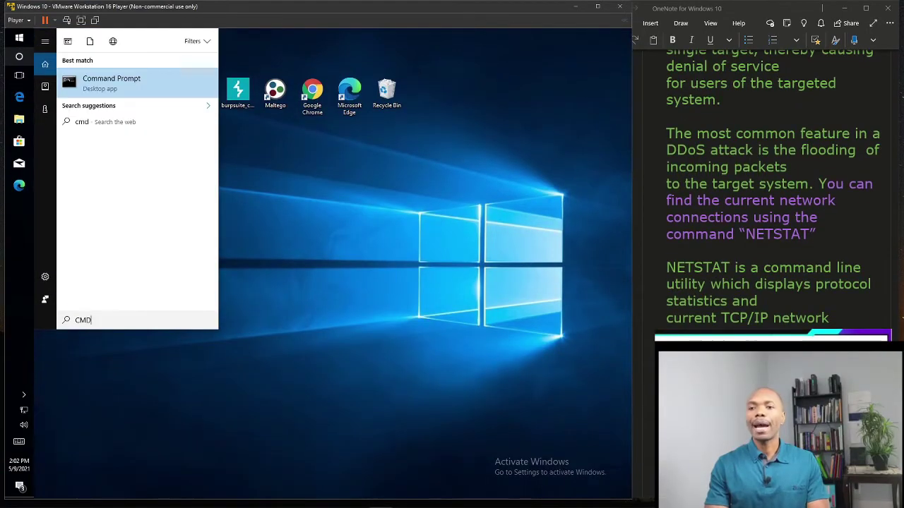
key(Return)
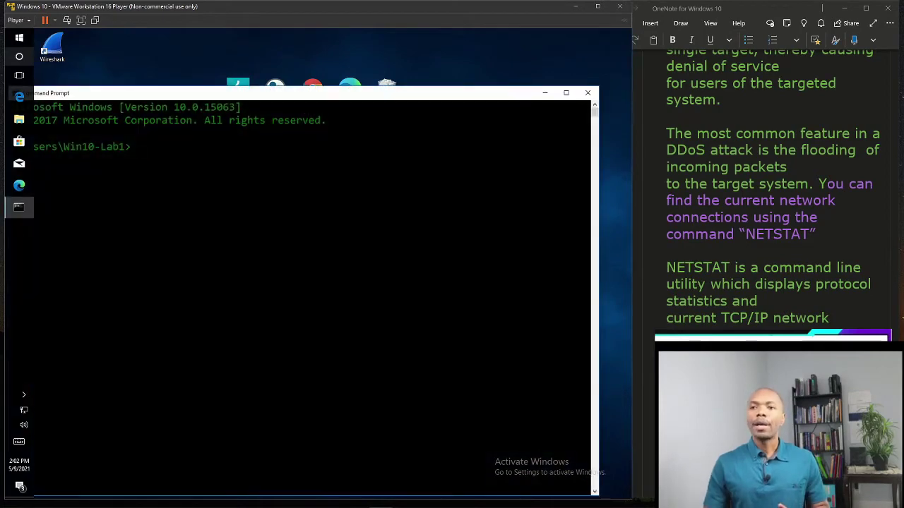
drag(141, 92, 172, 43)
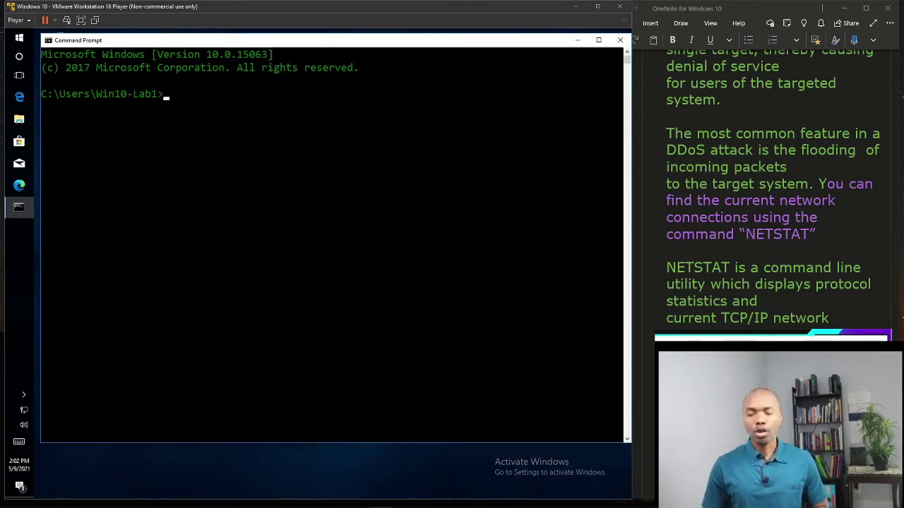
- Save all connections and listening ports with their process IDs to a file by running netstat -ano >netstat.txt
text(net)
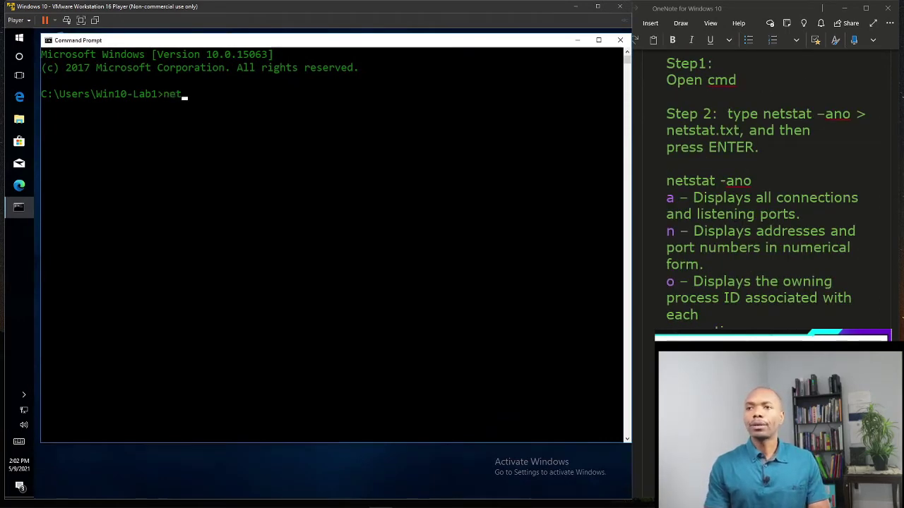
text(stat -ano)
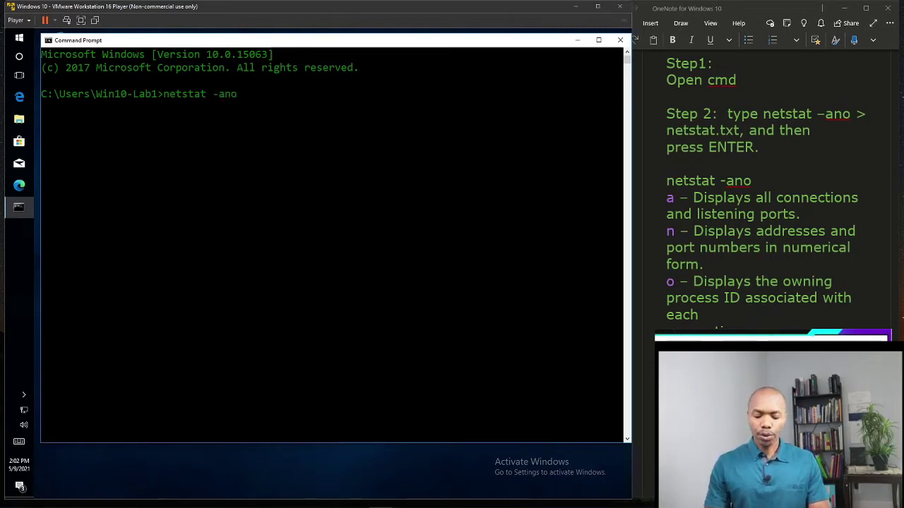
text( >netstat)
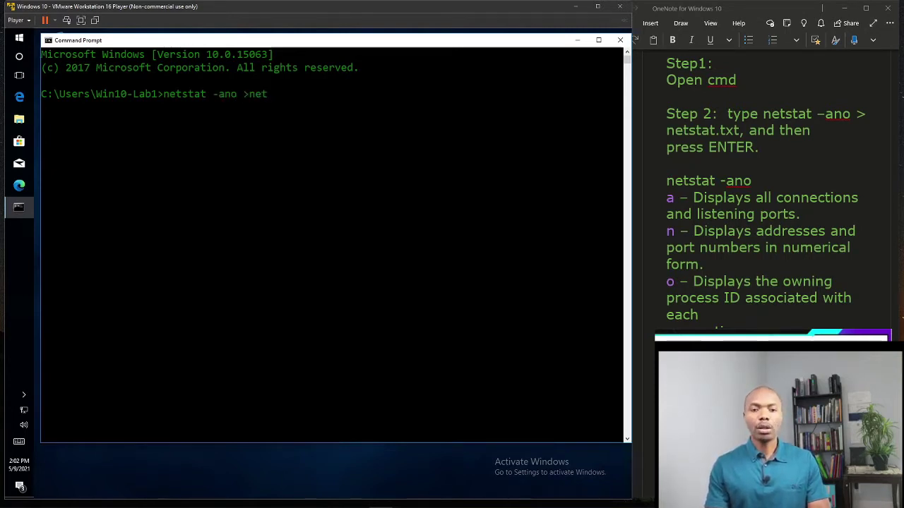
text(.txt)
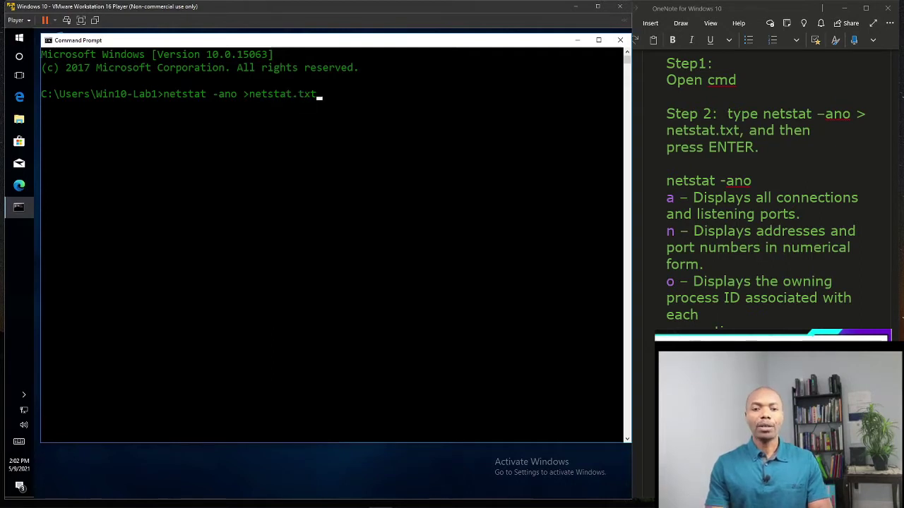
key(Return)
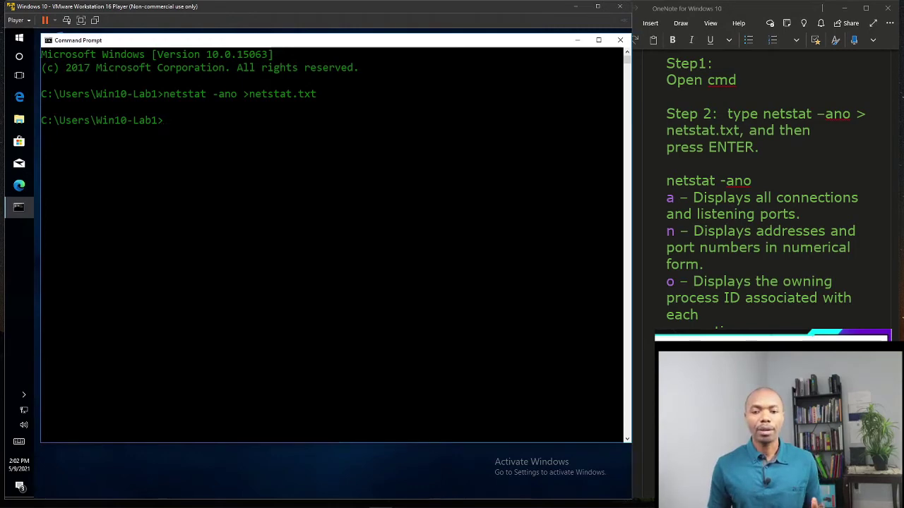
- Count the connection lines containing 80 by running netstat -ano |find /i /c "80"
scroll(770, 190, down, 3)
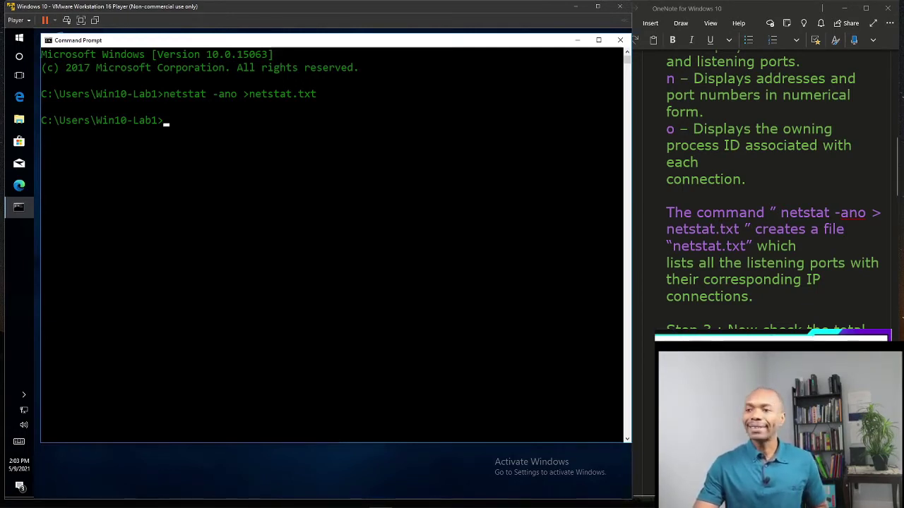
scroll(767, 195, down, 3)
scroll(767, 194, down, 2)
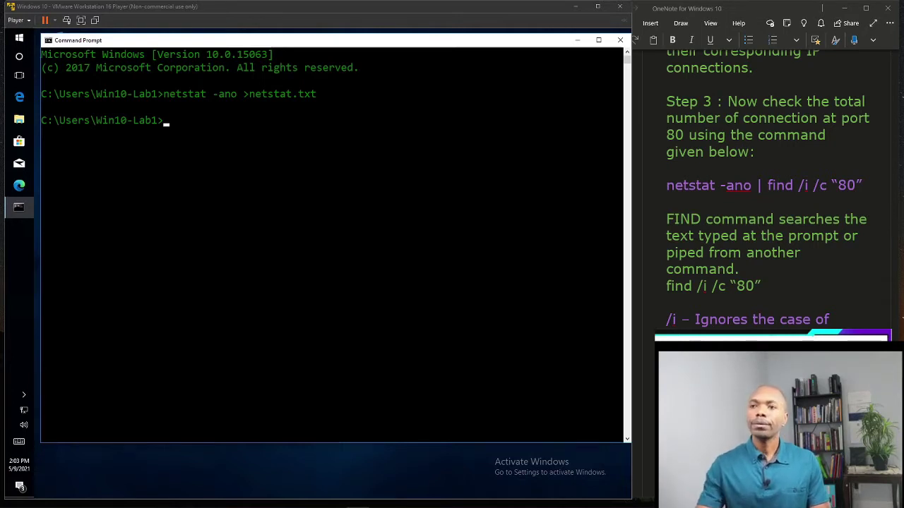
text(net)
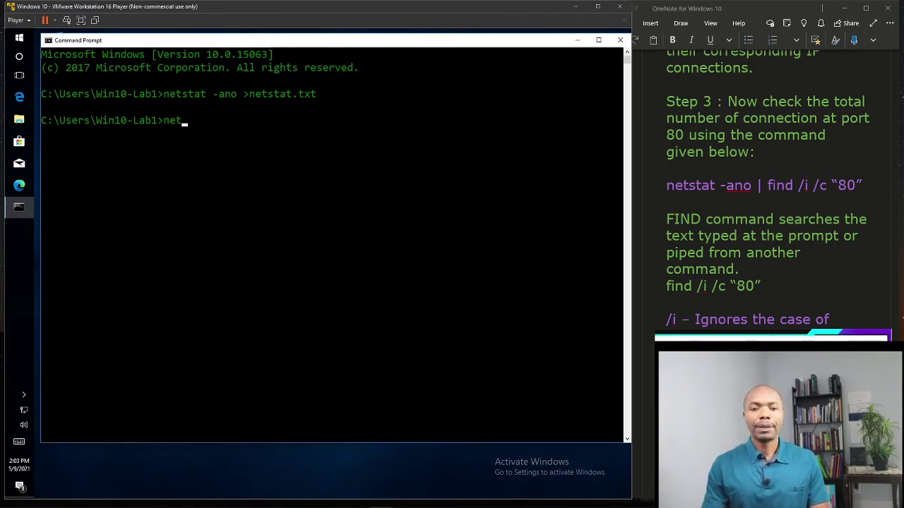
text(stat -ano )
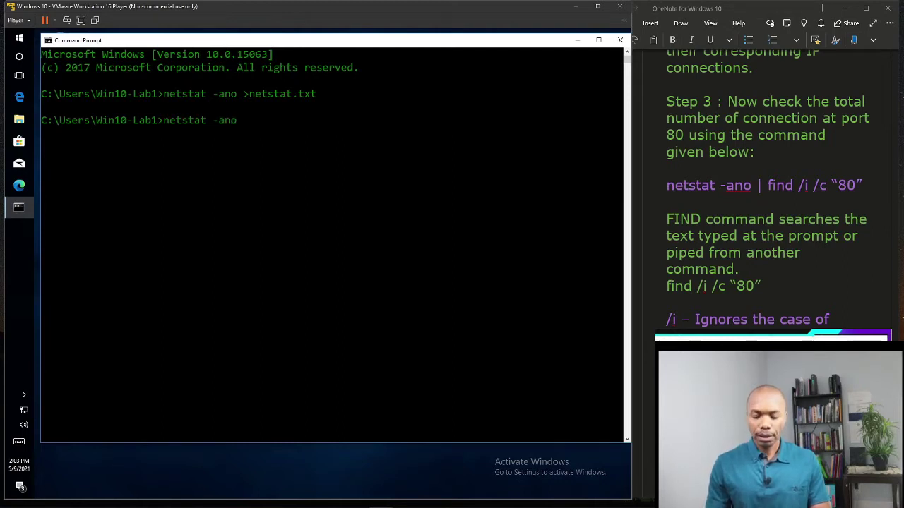
text(|find)
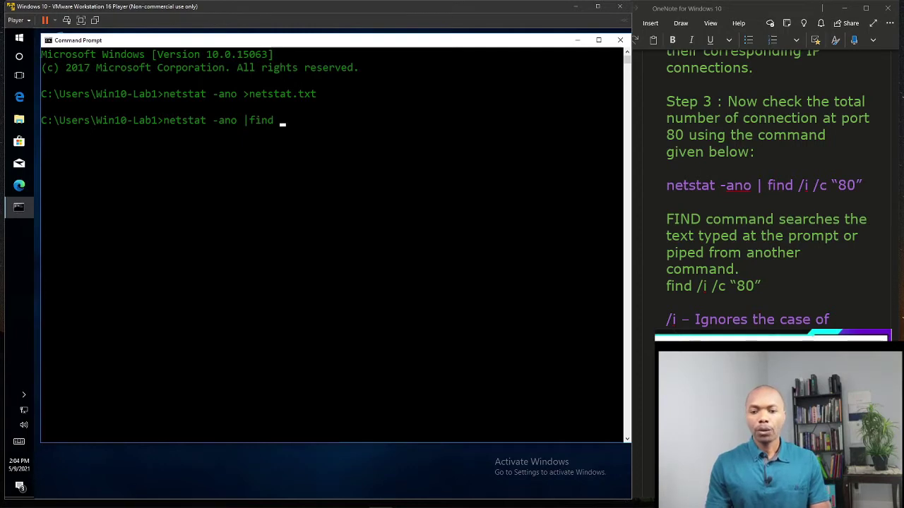
text( /i /c)
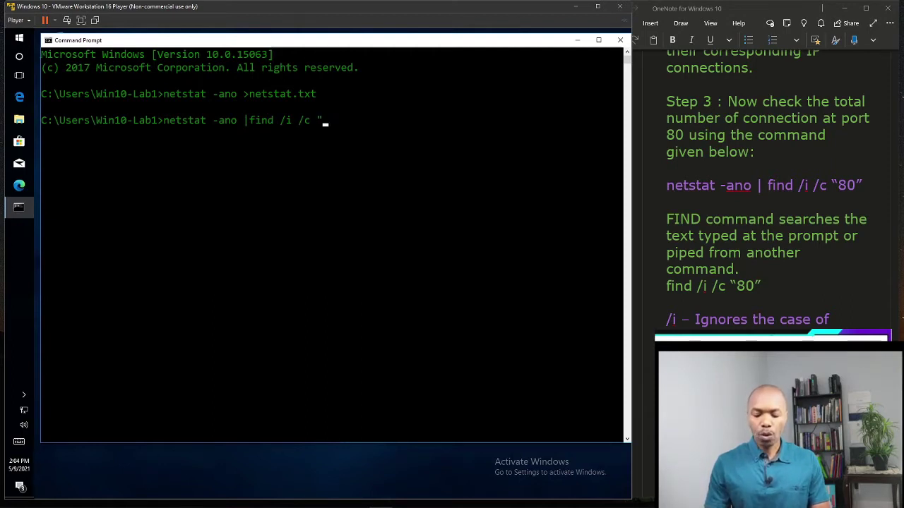
text( "80")
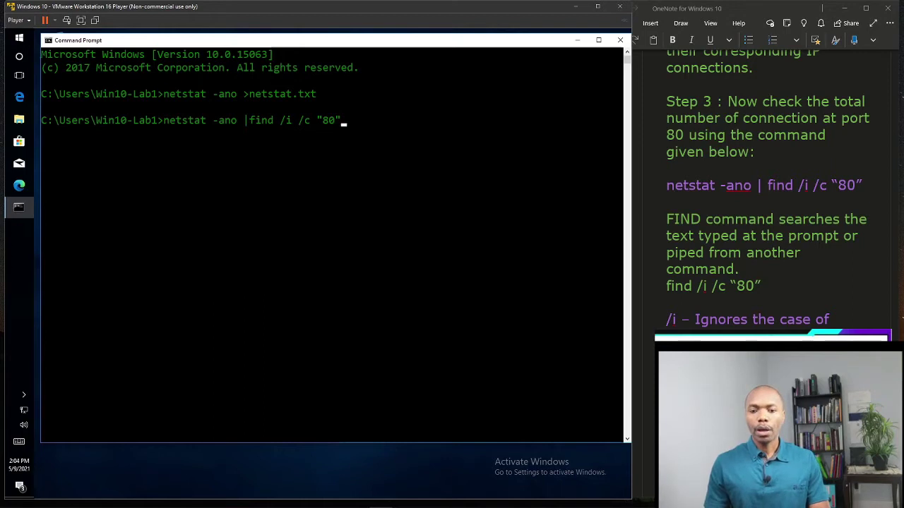
key(Return)
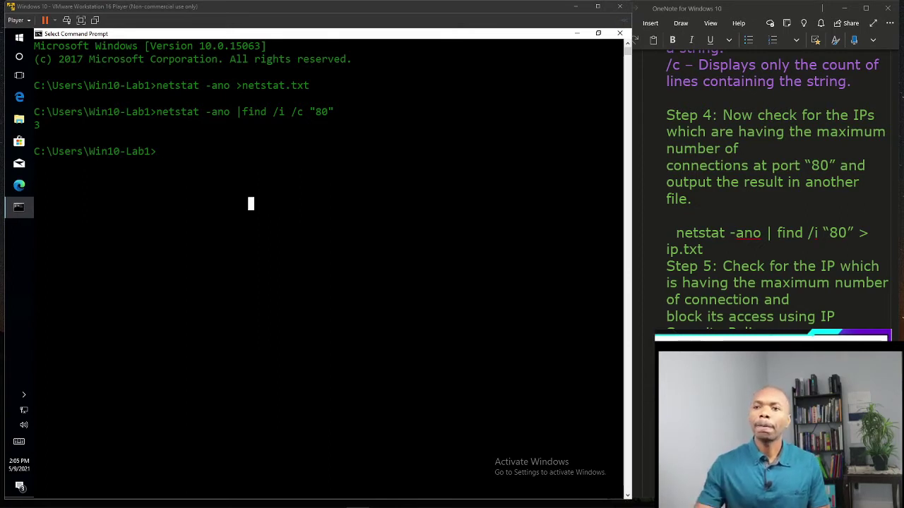
- Write the connection lines containing 80 to a file by running netstat -ano | find /i "80" > ip.txt
text(ne)
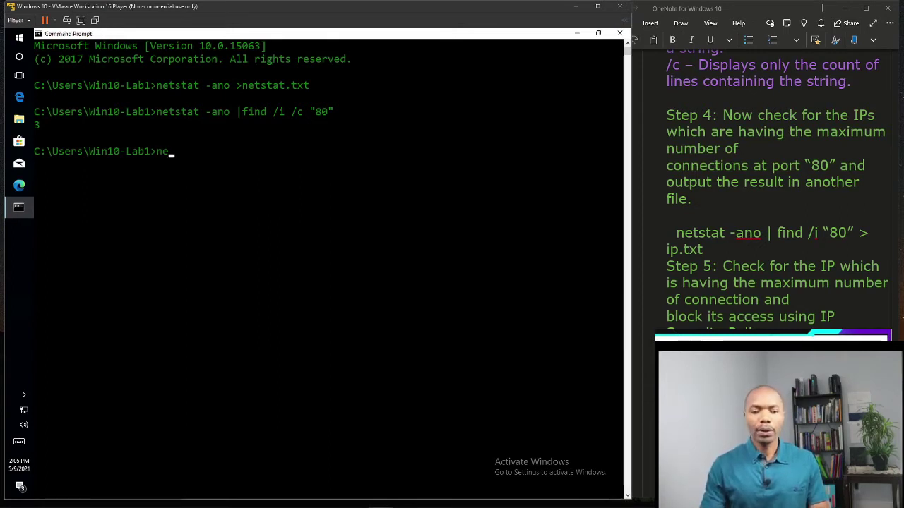
text(tstat )
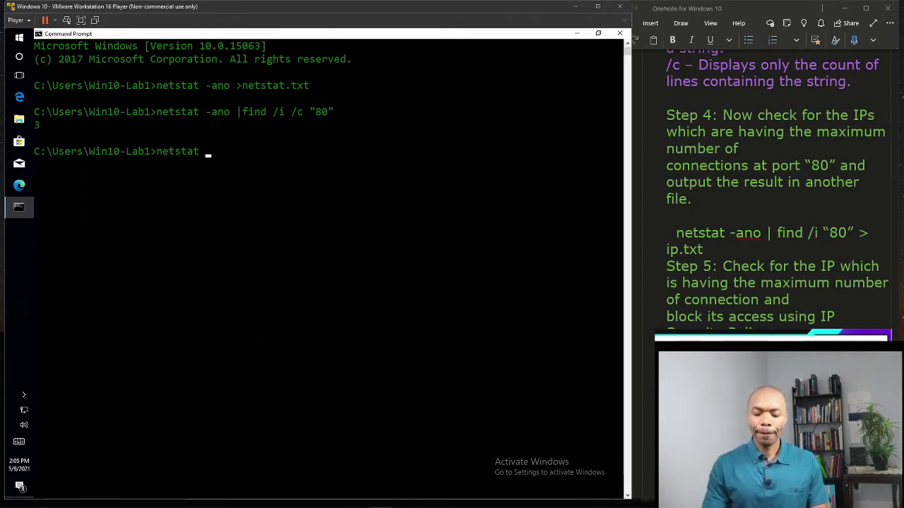
text(-ano |)
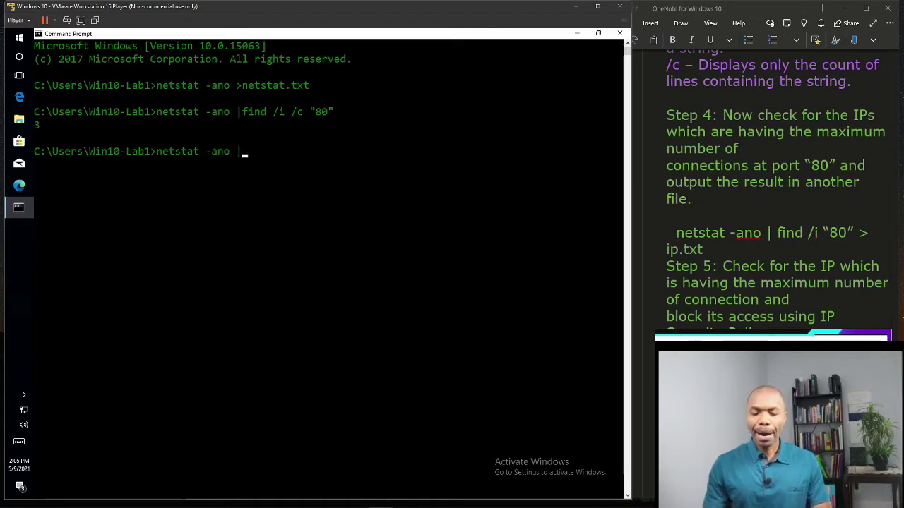
text( find)
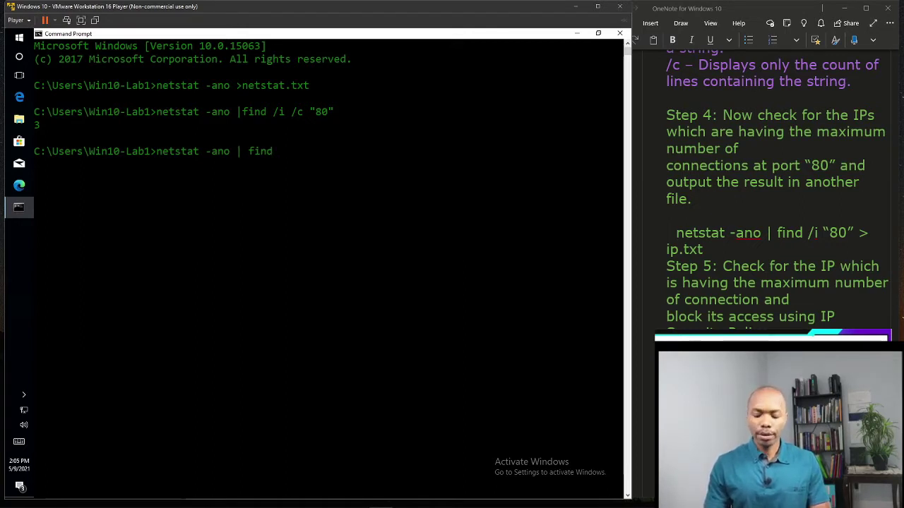
text( /i /i)
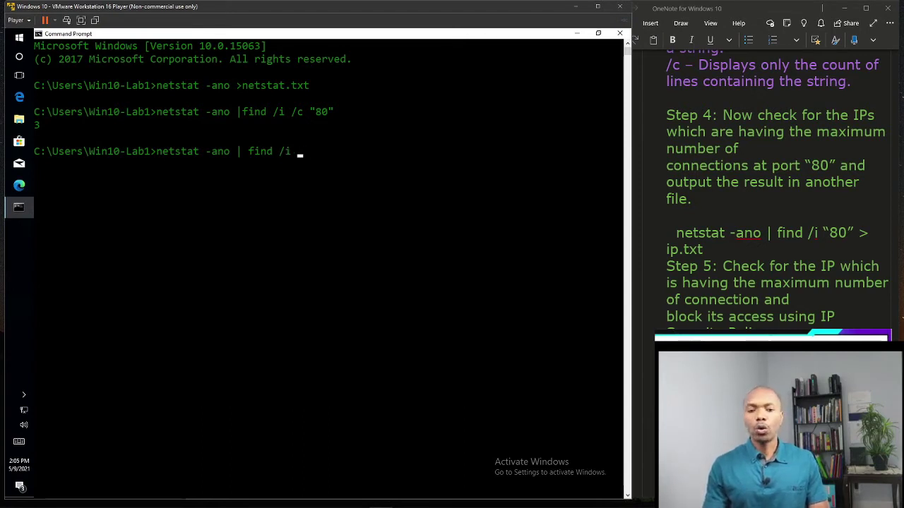
text(")
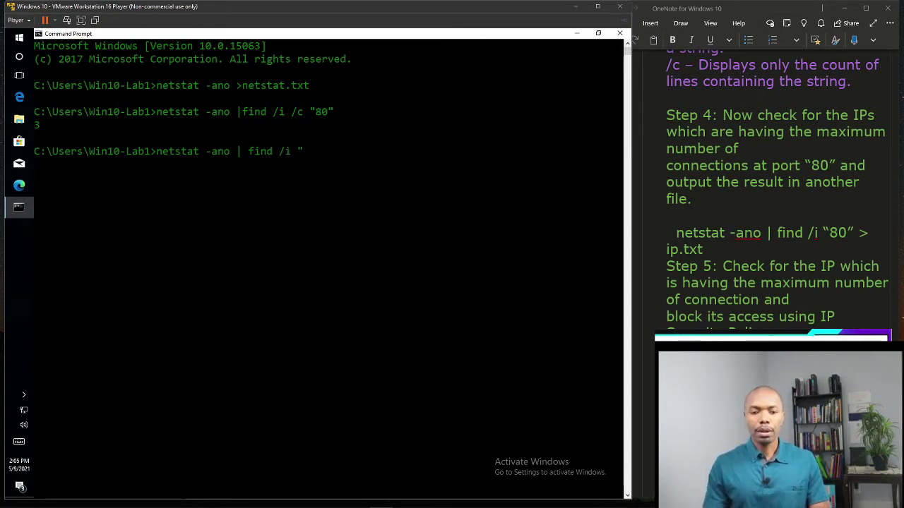
text(80")
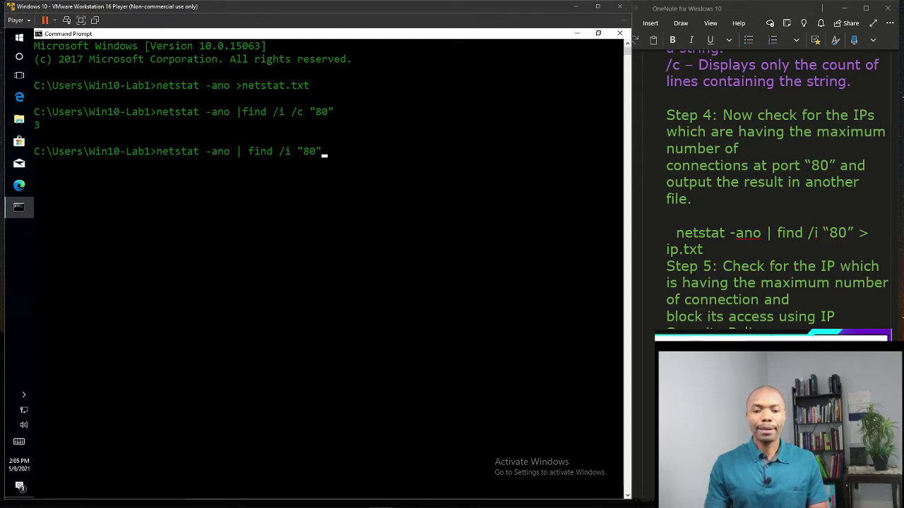
text( > )
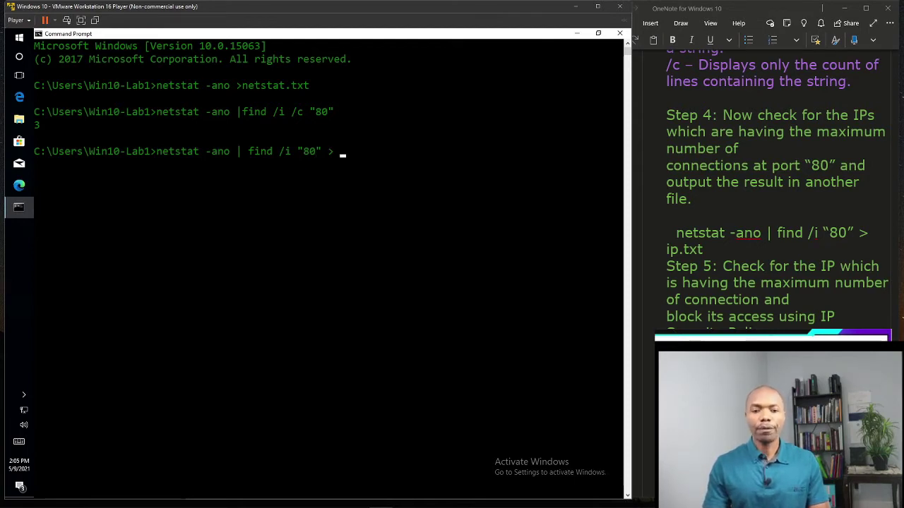
text(ip.tx)
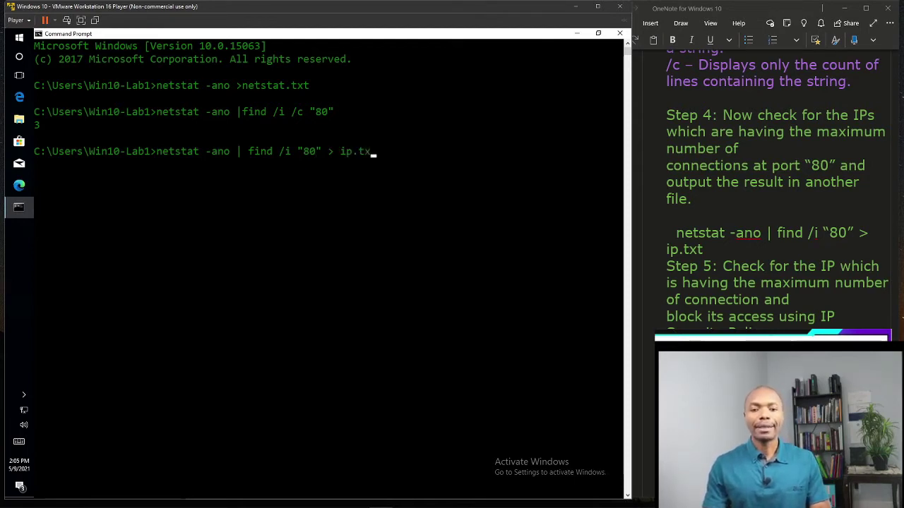
text(t)
key(Return)
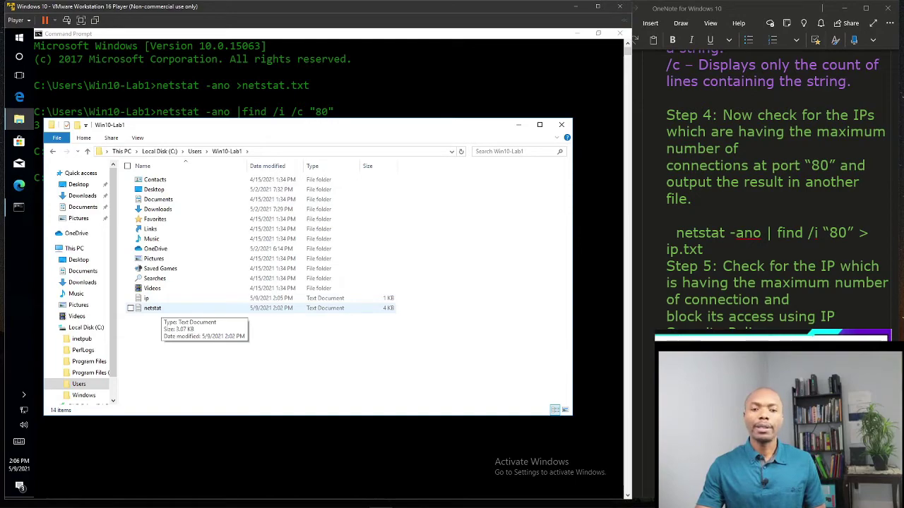
- Open the netstat text file from the Win10-Lab1 folder, maximize it and highlight the established connections
click(153, 309)
double_click(153, 308)
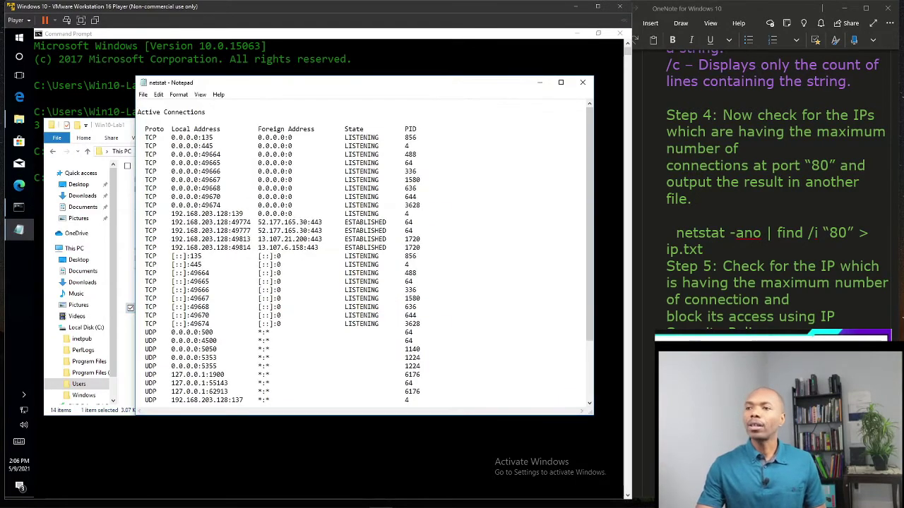
click(560, 82)
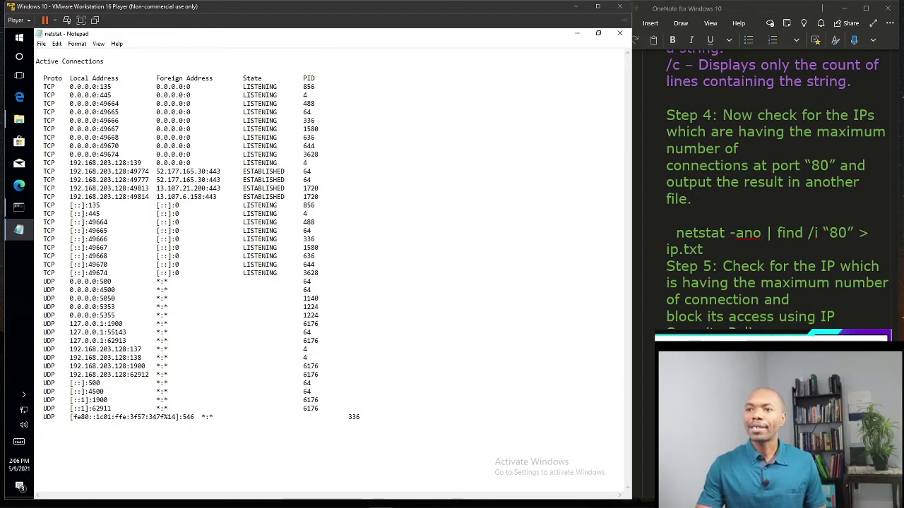
drag(243, 172, 319, 197)
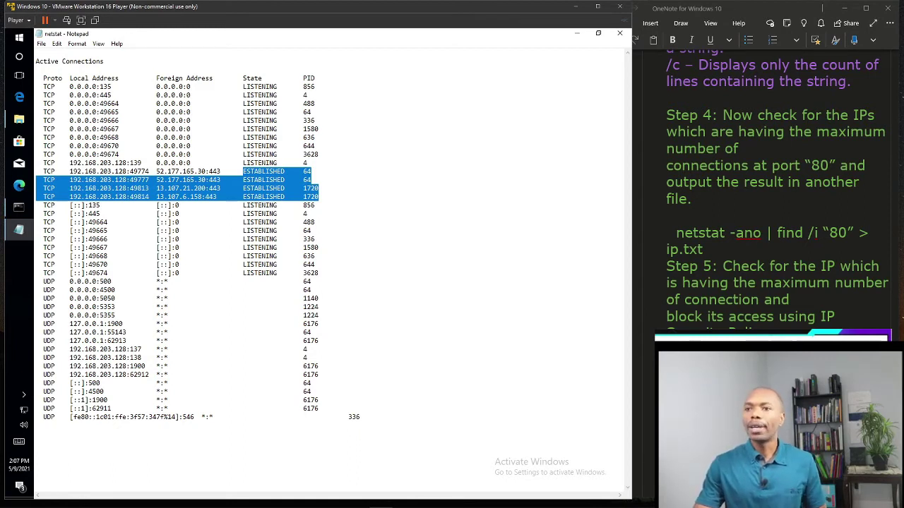
- Copy the 52.177.165 part of the second established connection's foreign address, and close the netstat file
click(167, 180)
drag(156, 180, 194, 179)
right_click(72, 197)
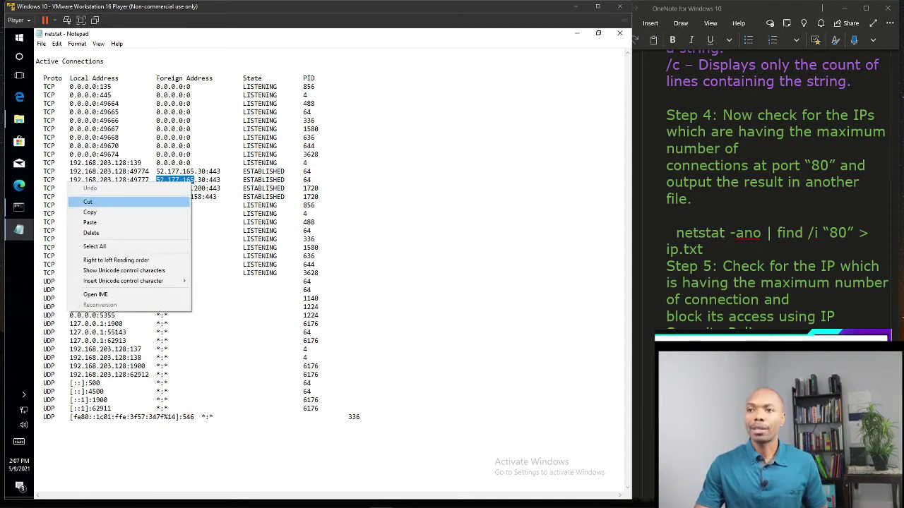
click(88, 213)
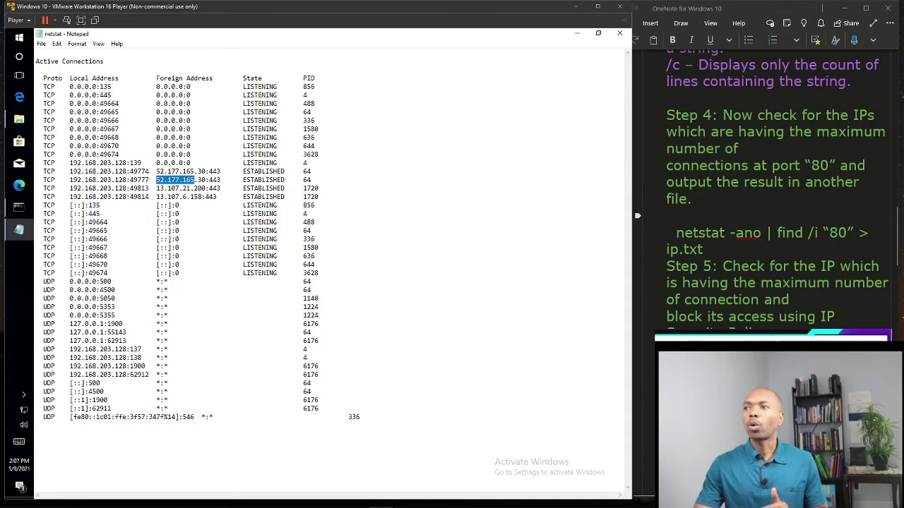
click(619, 33)
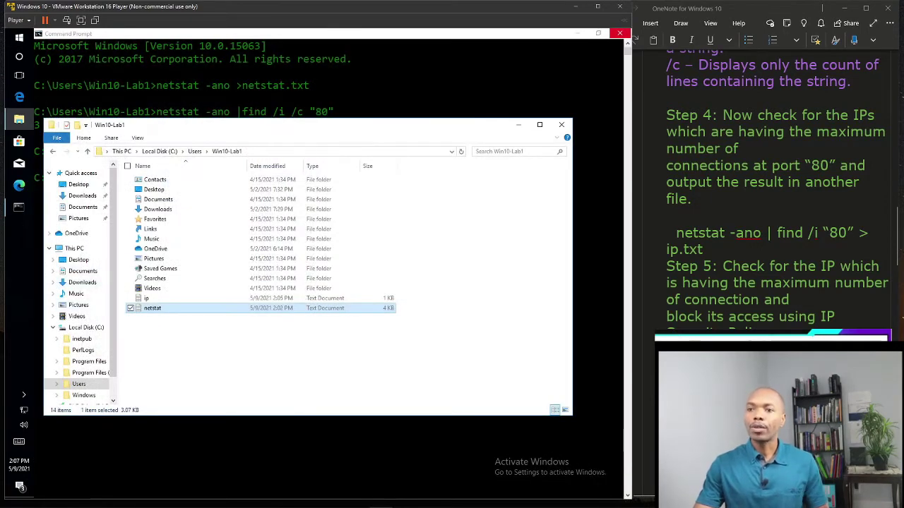
- Open the ip text file from the Win10-Lab1 folder to review its filtered connections, and close it
double_click(144, 298)
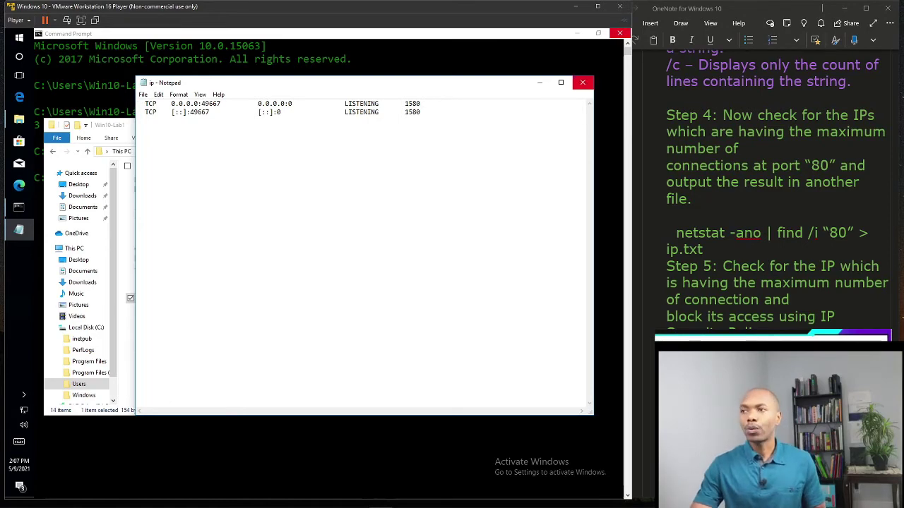
click(583, 82)
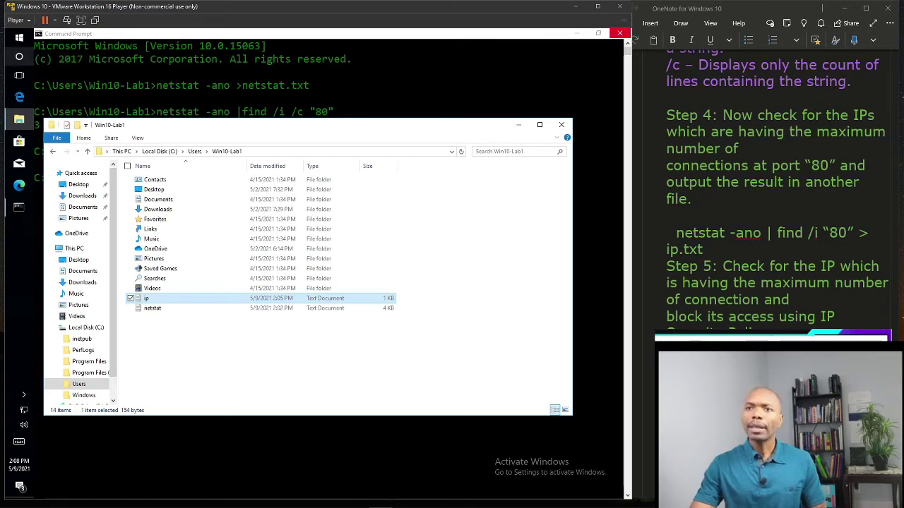
- Open Local Security Policy by searching for secpol.msc, and minimize the Command Prompt window covering it
click(19, 56)
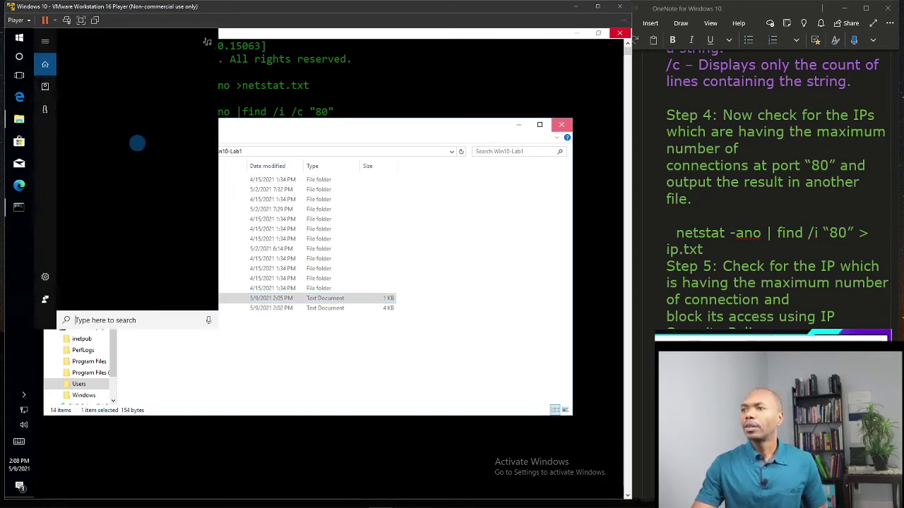
click(19, 207)
click(19, 56)
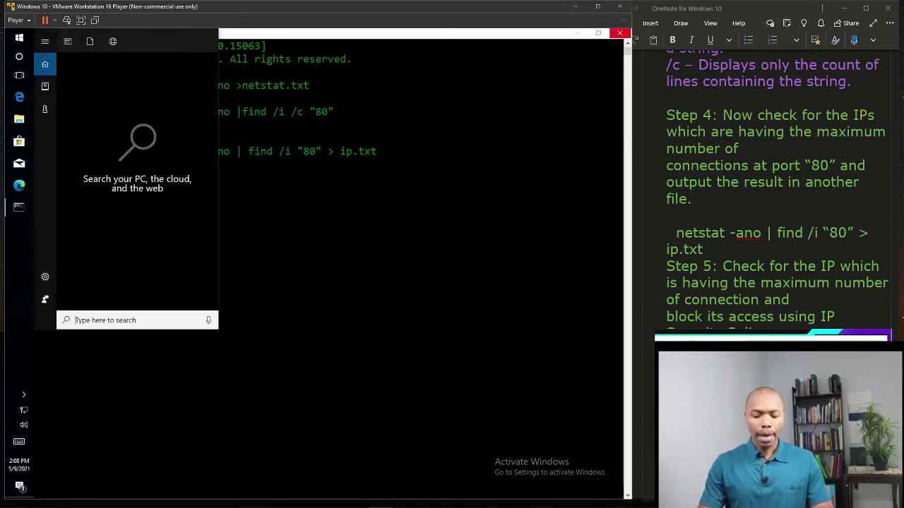
text(secp)
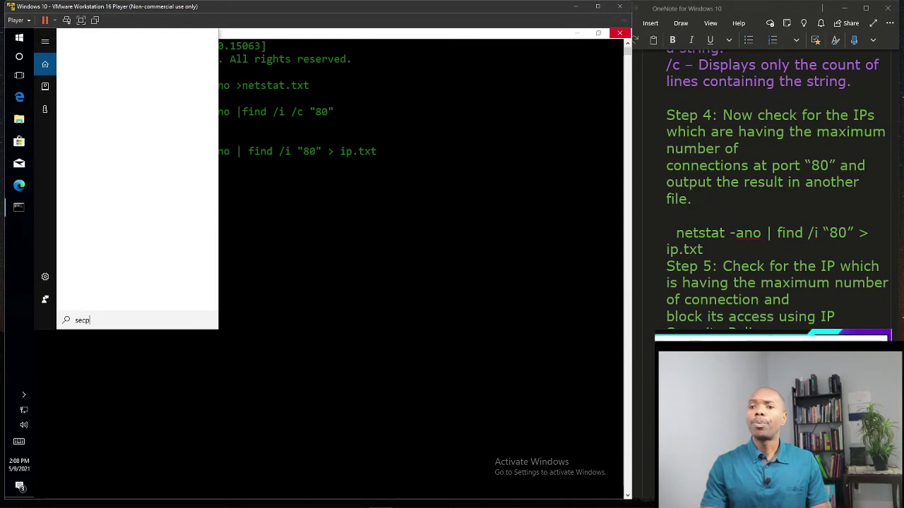
text(ol.msc)
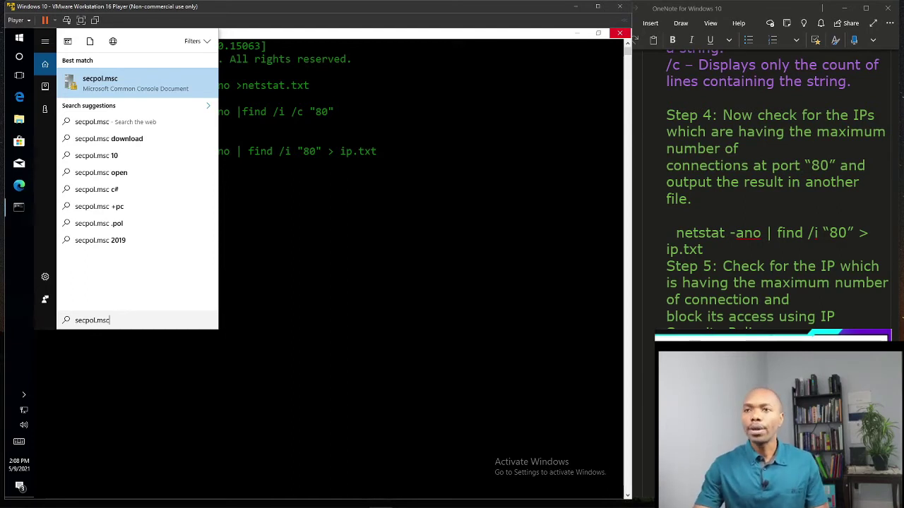
key(Return)
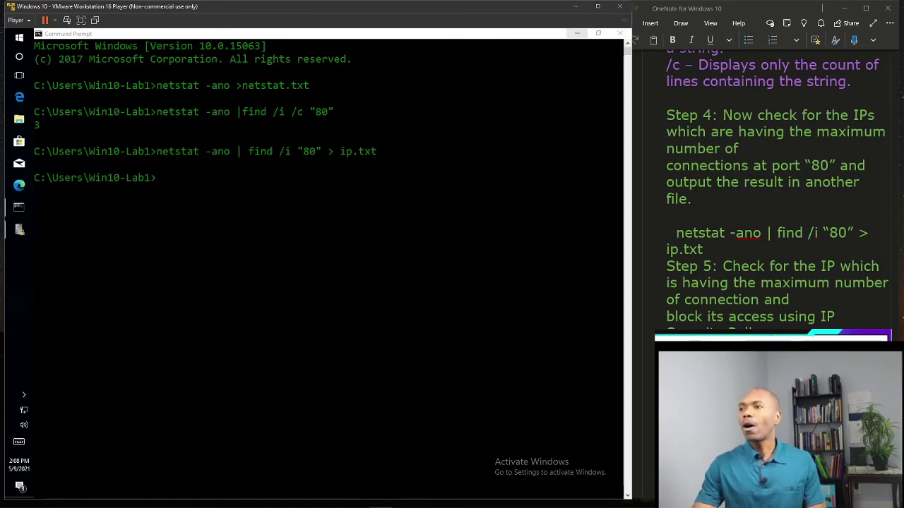
click(576, 34)
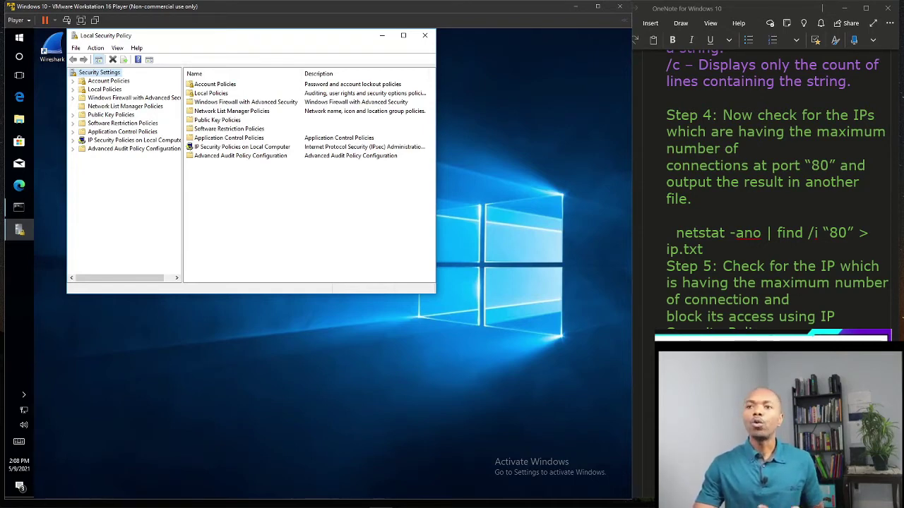
- Start a new IP security policy under IP Security Policies on Local Computer and name it Block Foreign IP
click(134, 140)
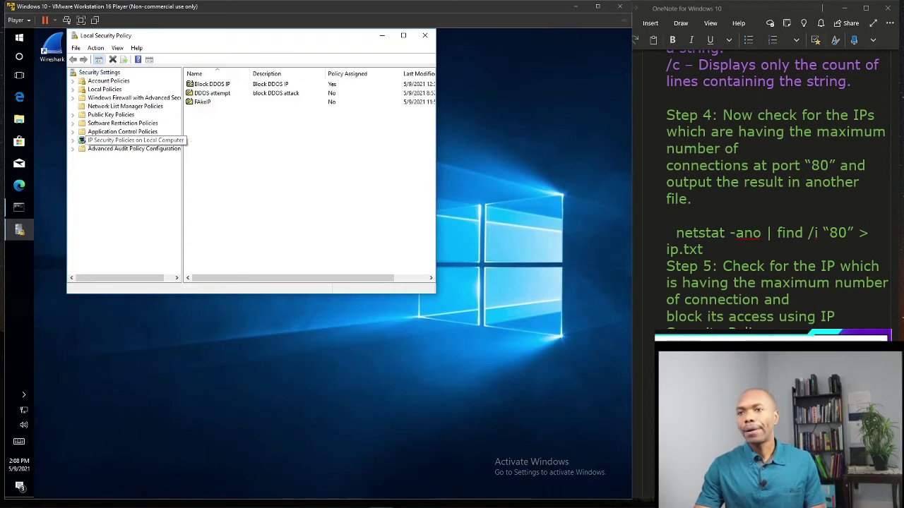
right_click(130, 140)
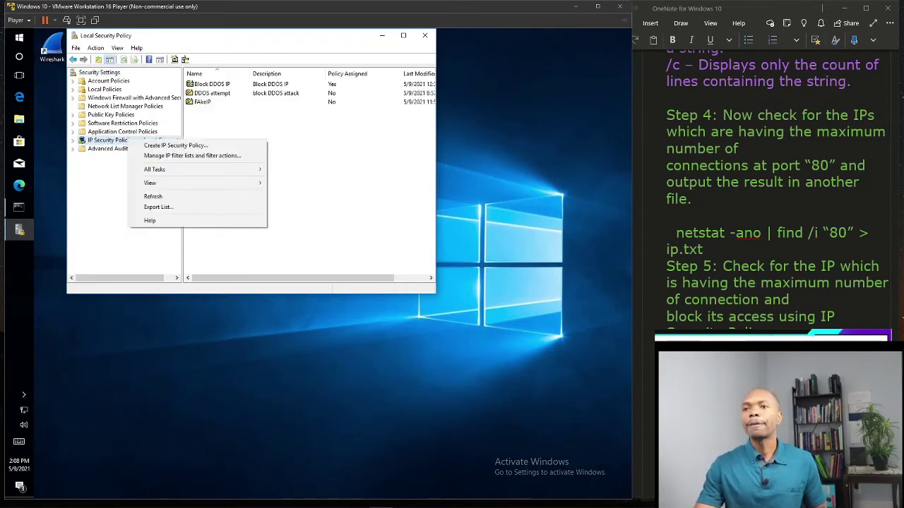
click(175, 145)
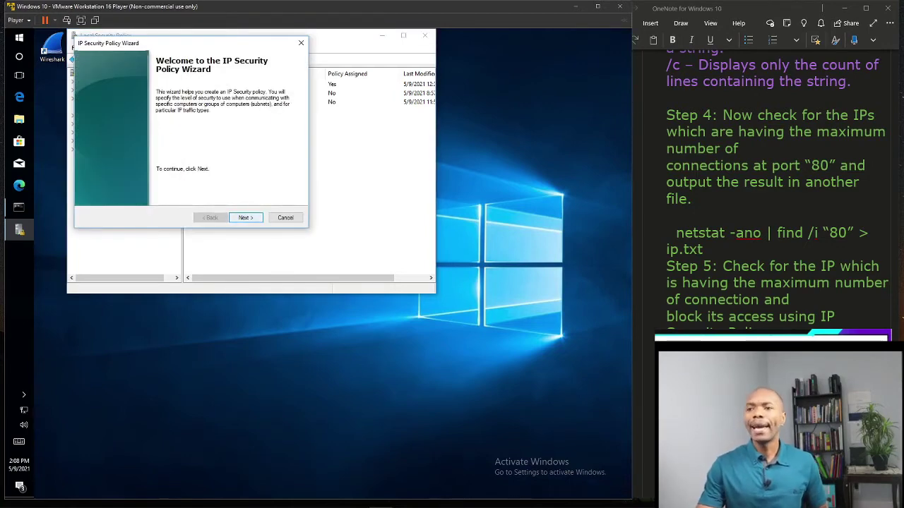
key(Return)
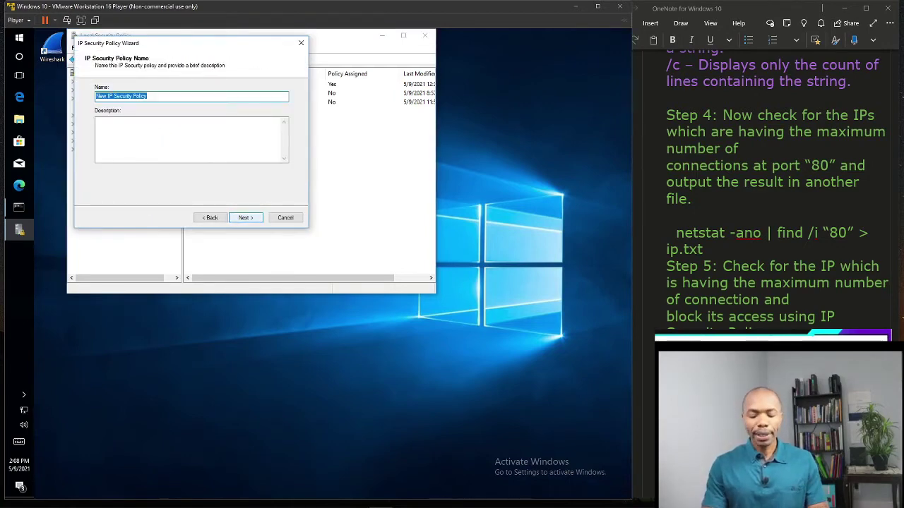
key(BackSpace)
text(Block)
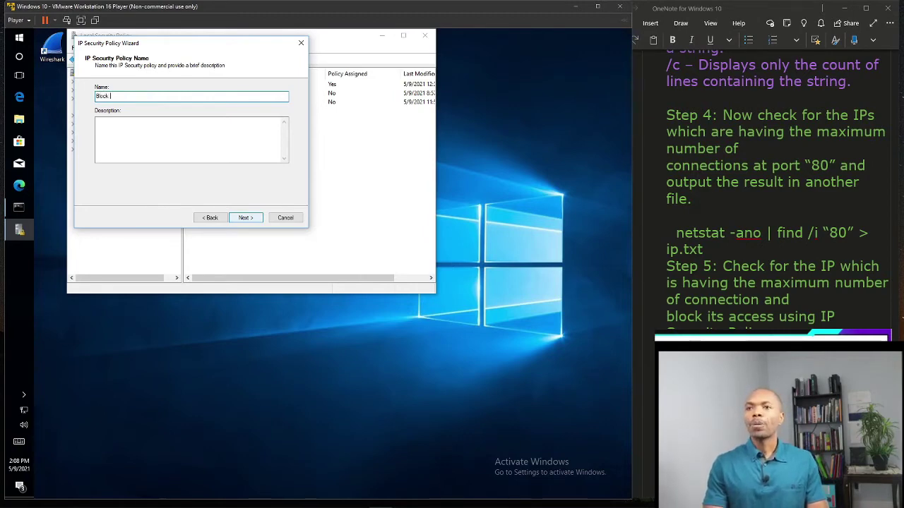
text( IP)
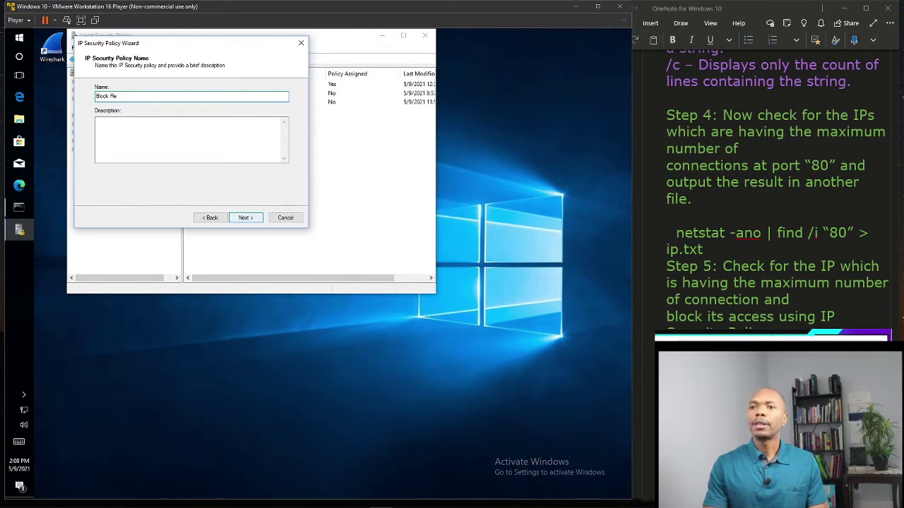
key(BackSpace)
key(BackSpace)
text(Fo)
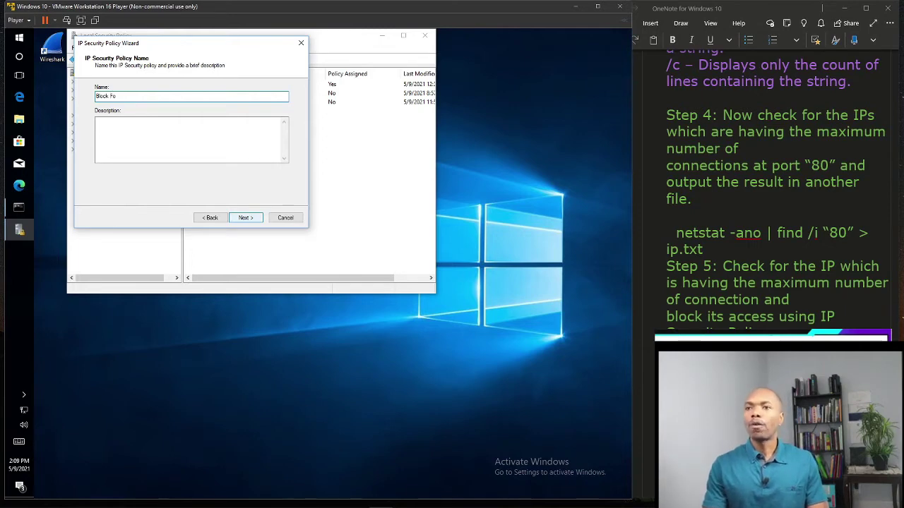
text(reign IP)
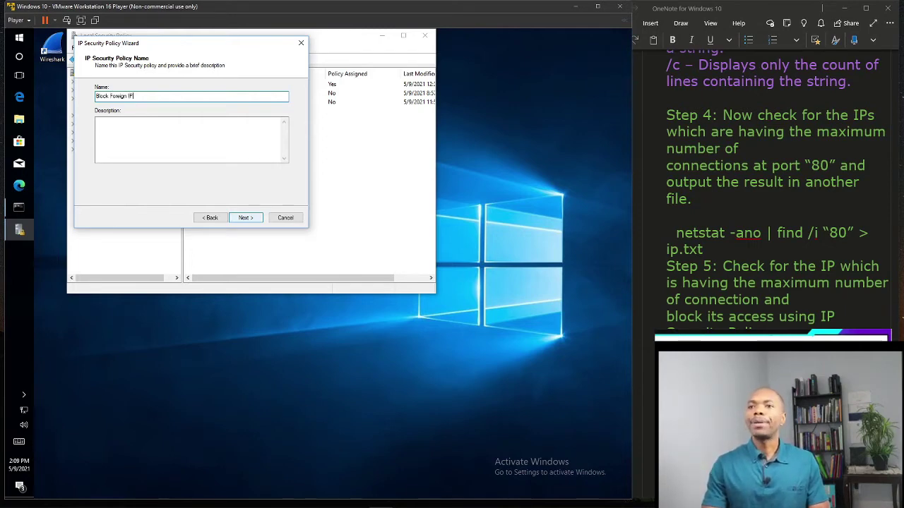
- Describe the policy as "F IP block" and finish the wizard with the default response rule off and Edit properties on
click(97, 121)
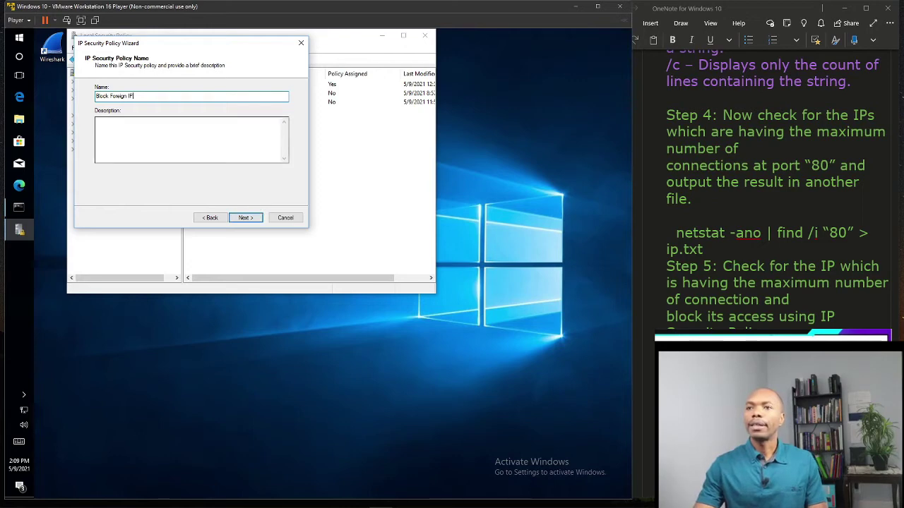
text(F)
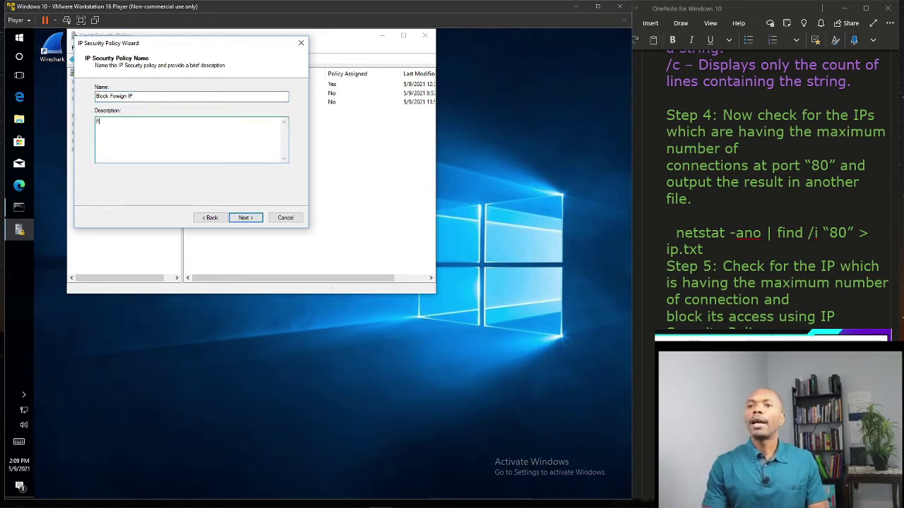
text( IP blo)
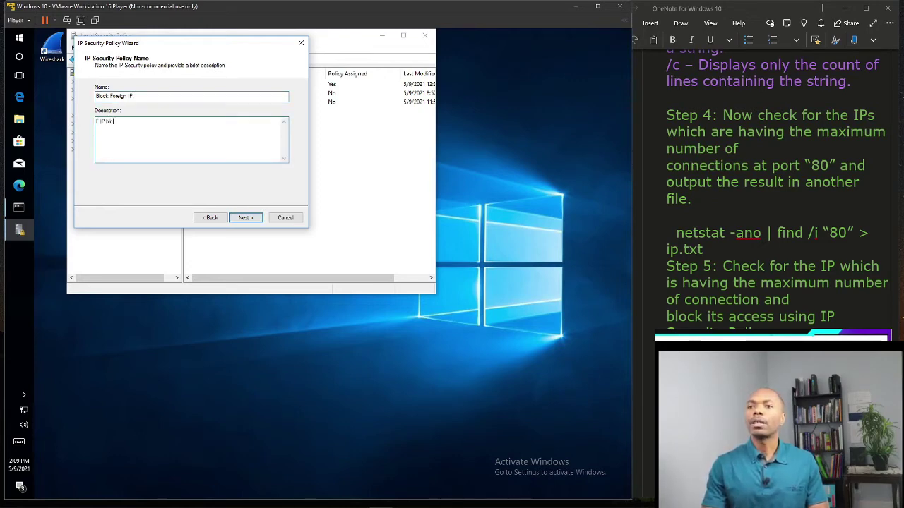
text(ck)
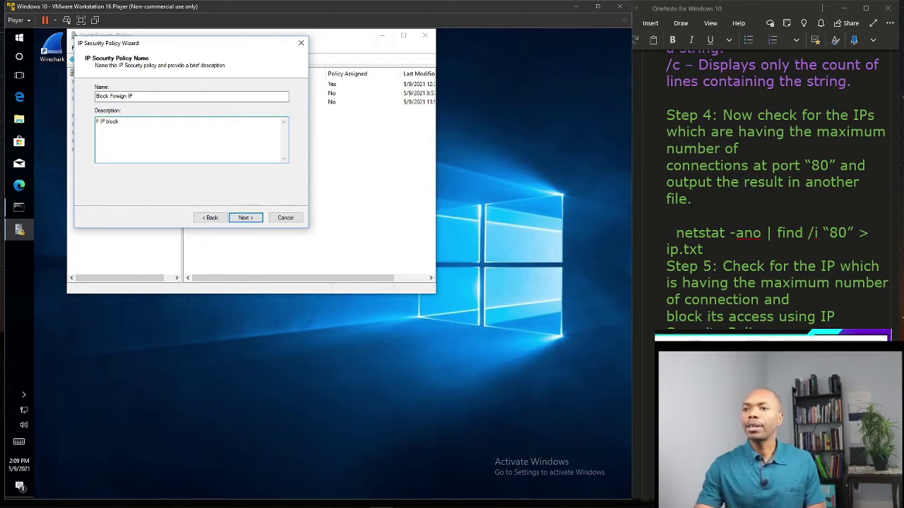
click(245, 217)
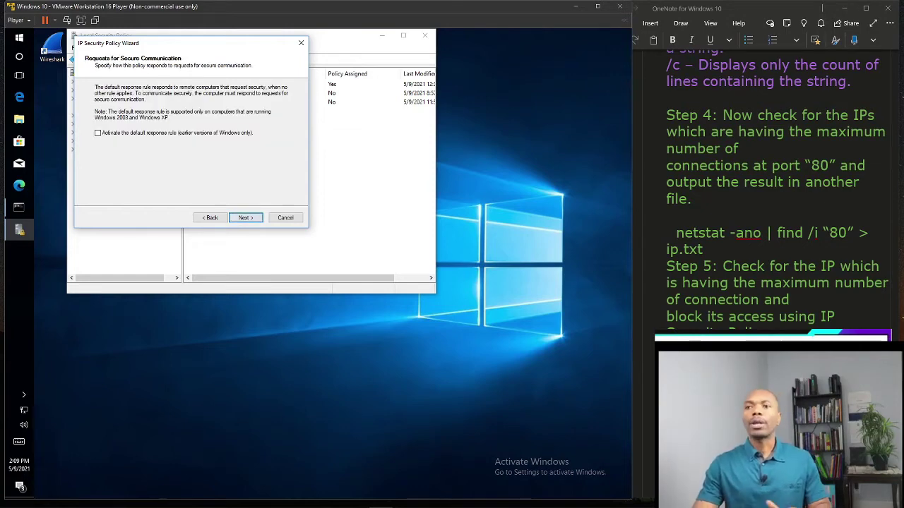
click(245, 217)
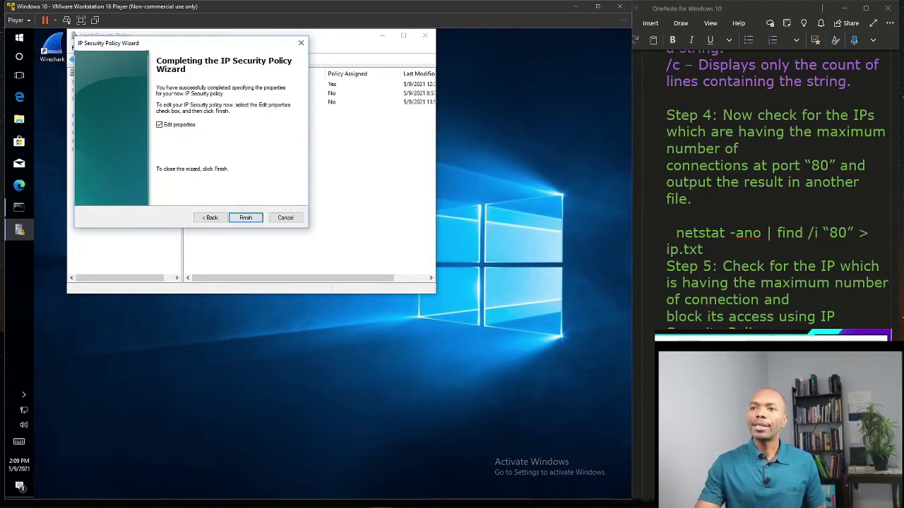
click(245, 218)
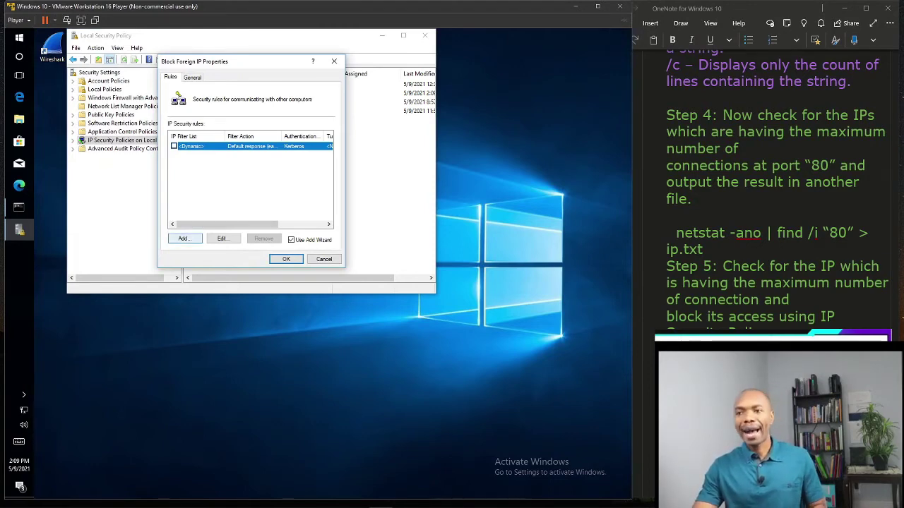
- Add a security rule to the Block Foreign IP policy with no tunnel, applying to all network connections
click(183, 239)
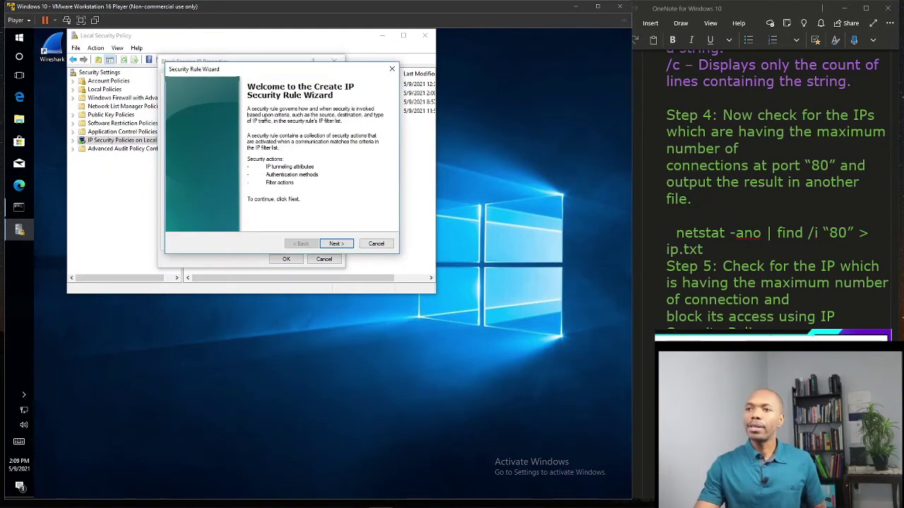
click(336, 243)
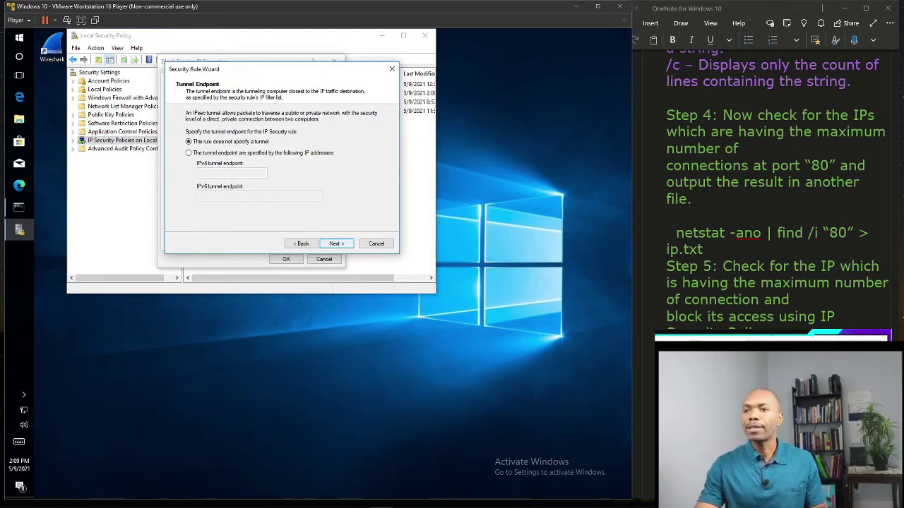
click(336, 243)
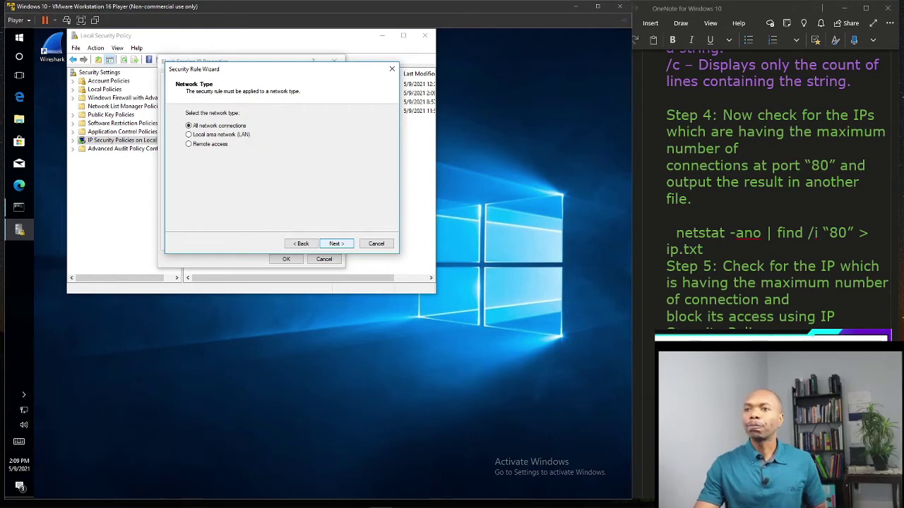
click(336, 243)
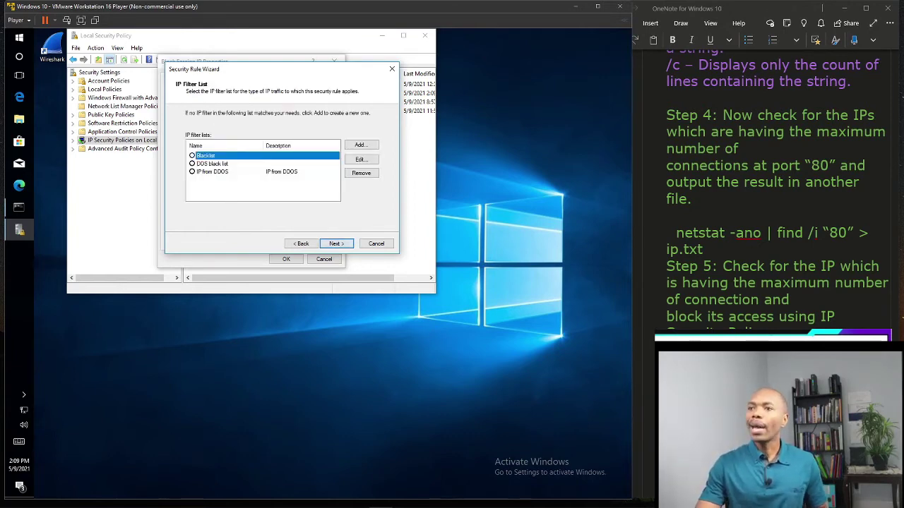
- Add a new IP filter list for the rule, named FIPblock with the description FIPBlacklist
click(361, 145)
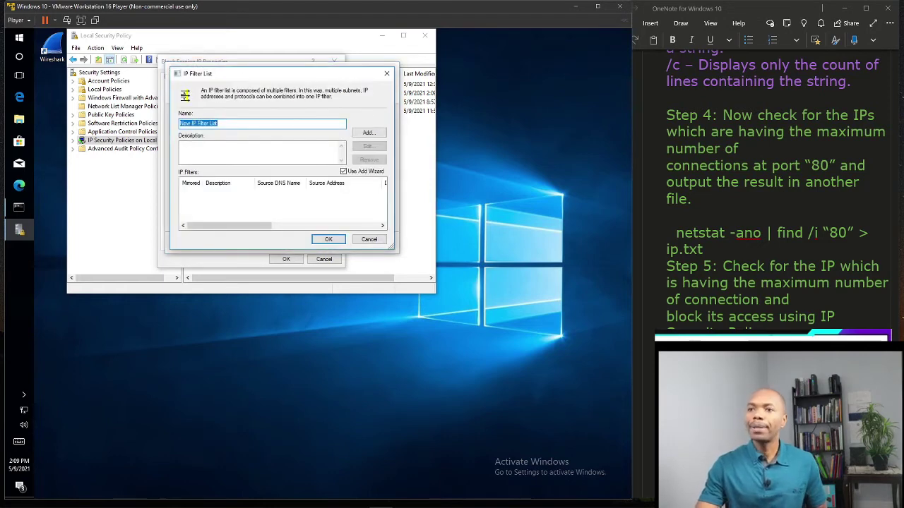
text(F)
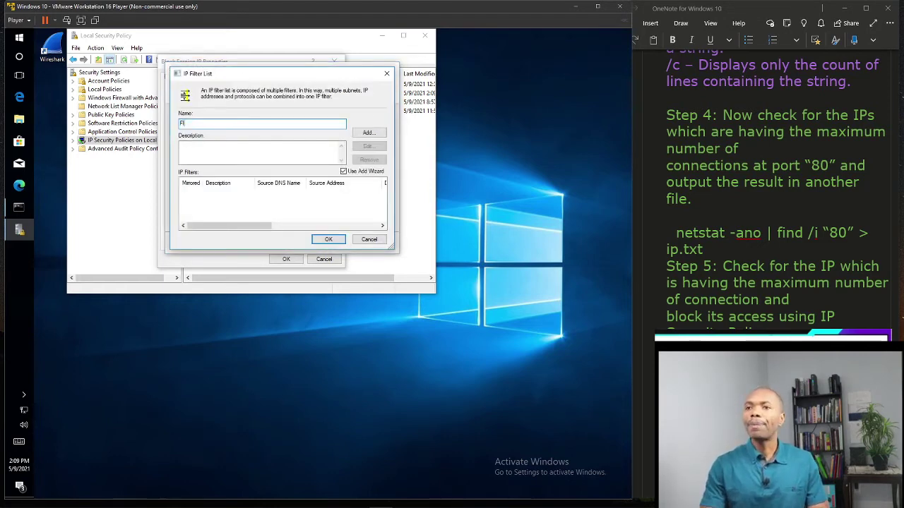
text(IPblock)
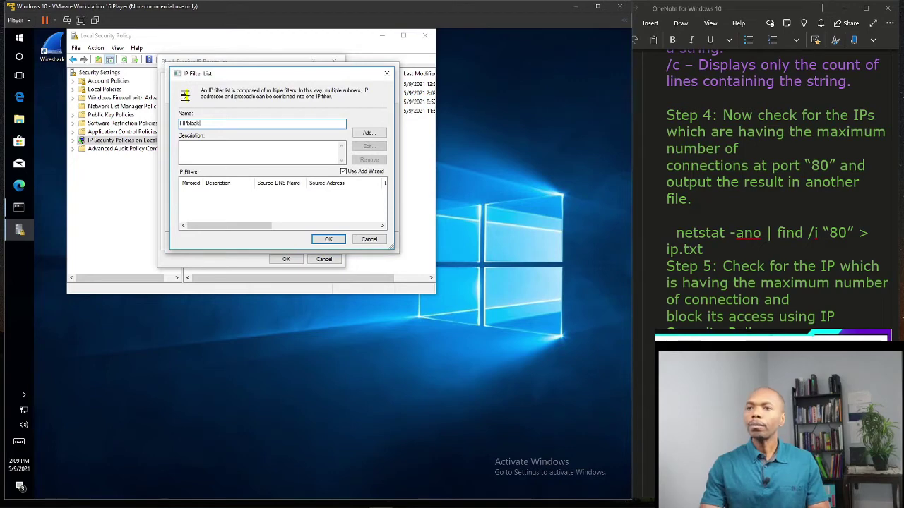
click(181, 145)
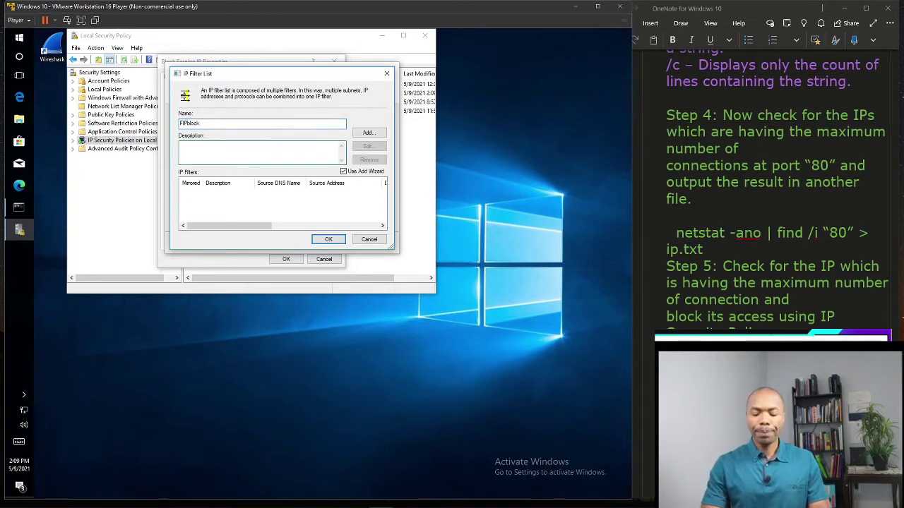
text(FIP)
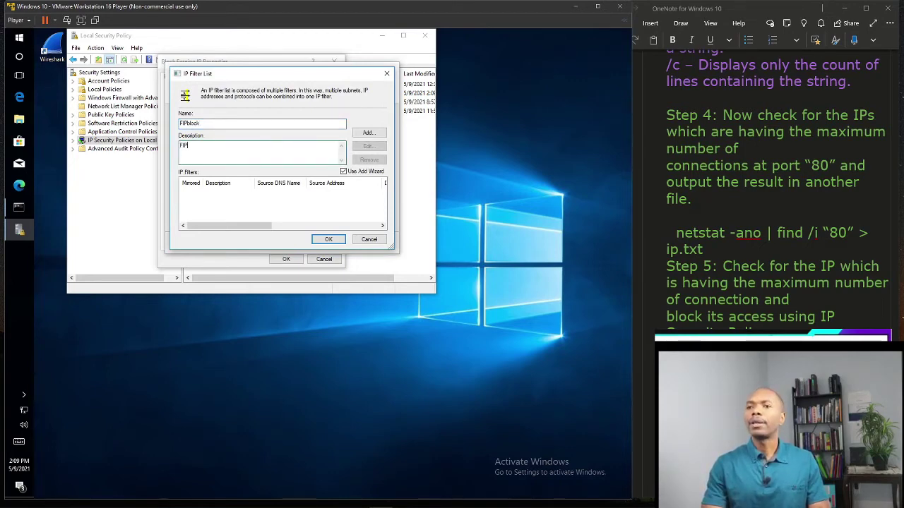
text(Blo)
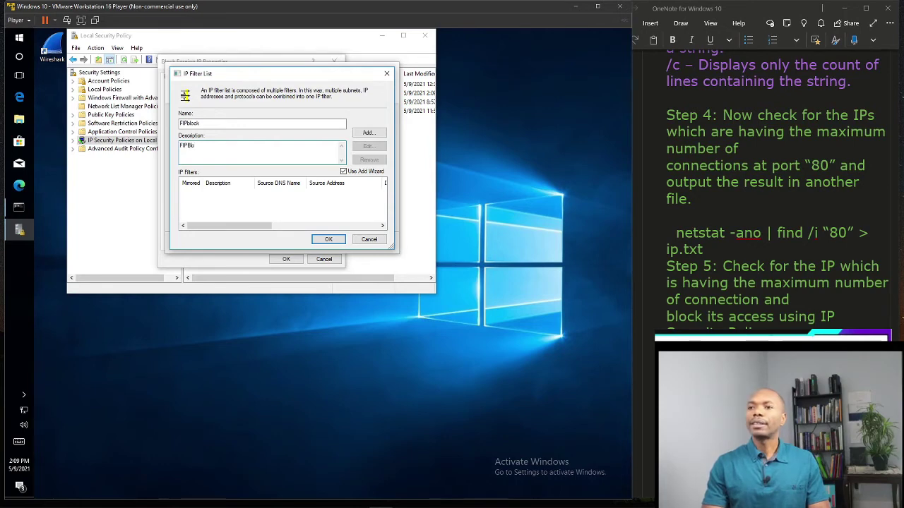
text(ckl)
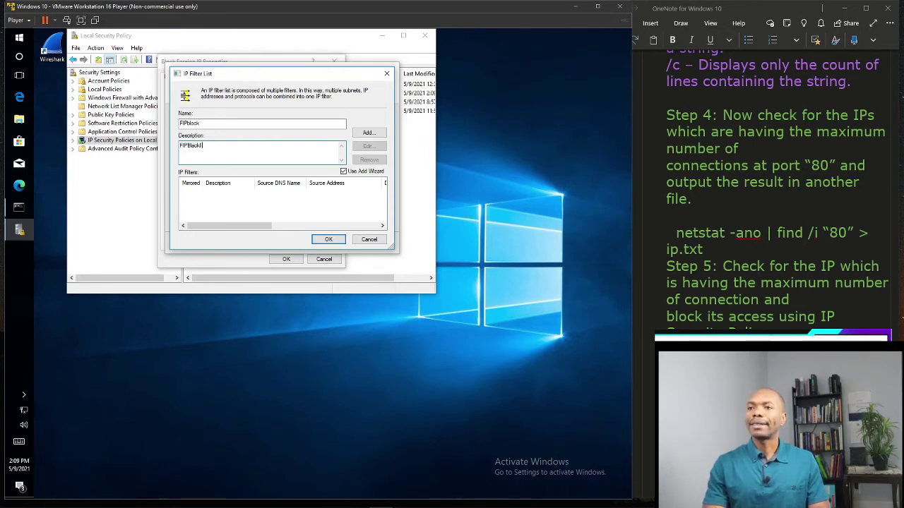
text(ist)
- Rename the IP filter list to FIPblacklist
drag(200, 123, 192, 123)
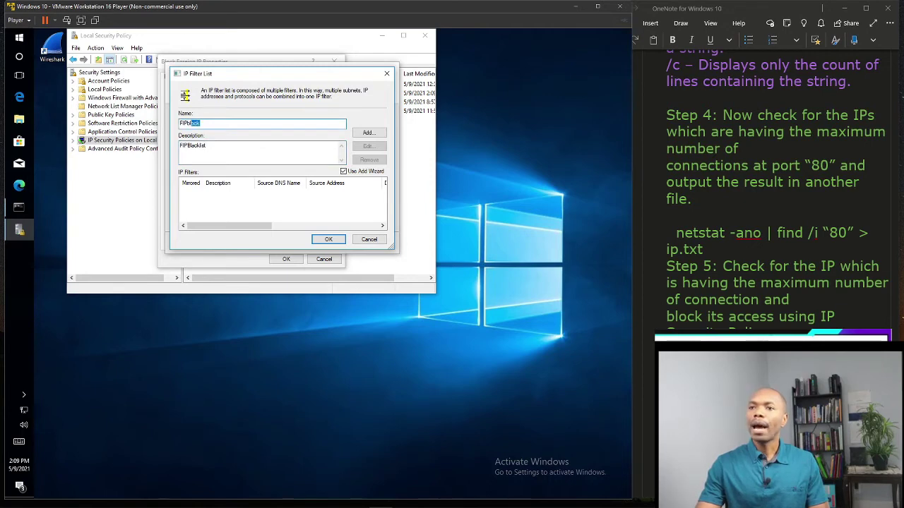
text(a)
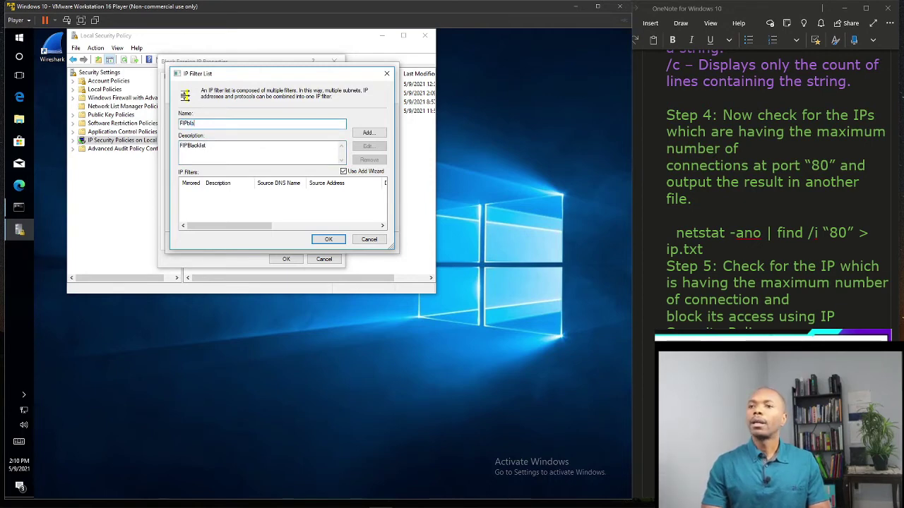
text(ckLis)
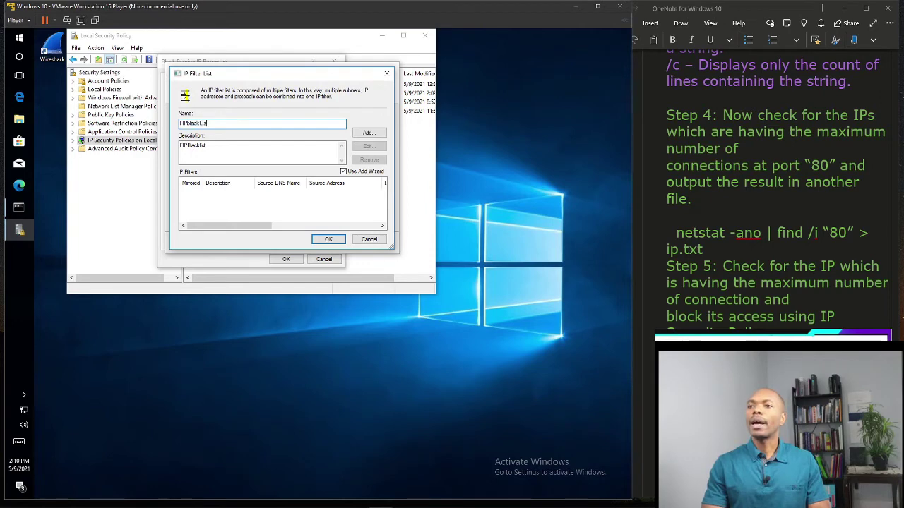
key(BackSpace)
key(BackSpace)
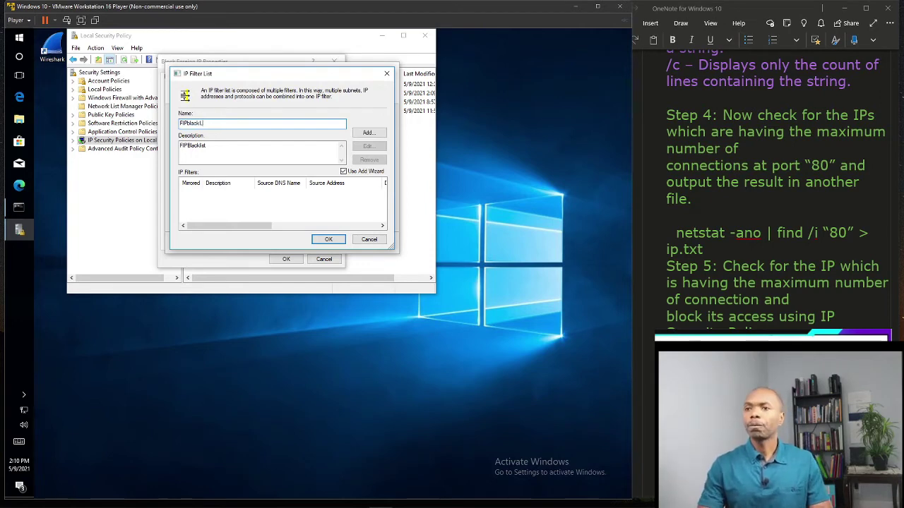
text(IST)
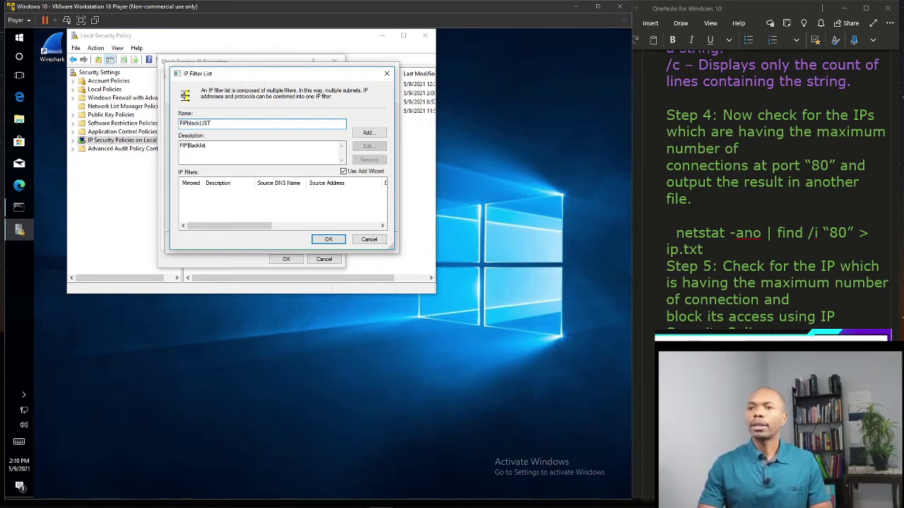
key(BackSpace)
key(BackSpace)
key(BackSpace)
key(BackSpace)
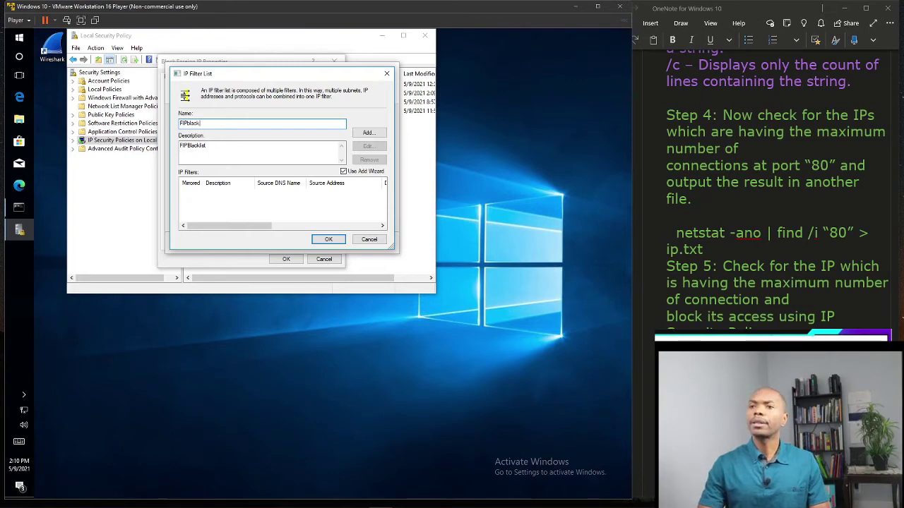
text(k)
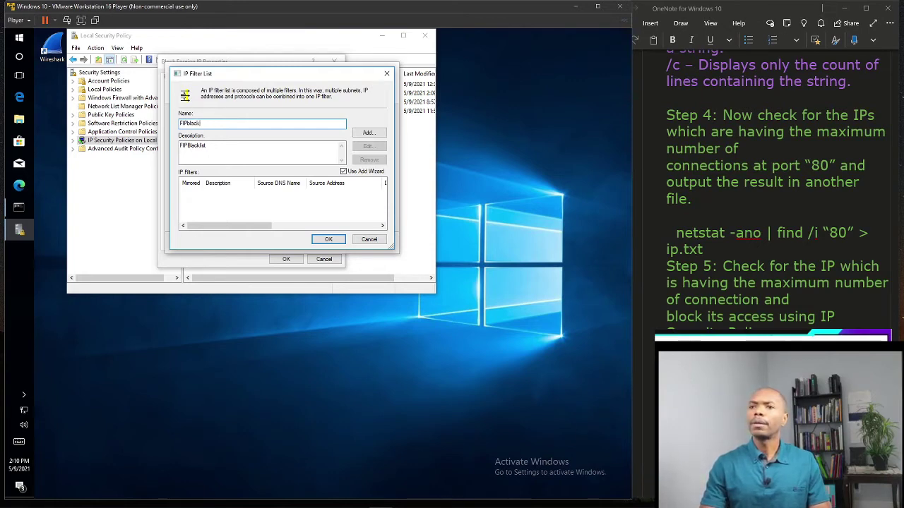
text(list)
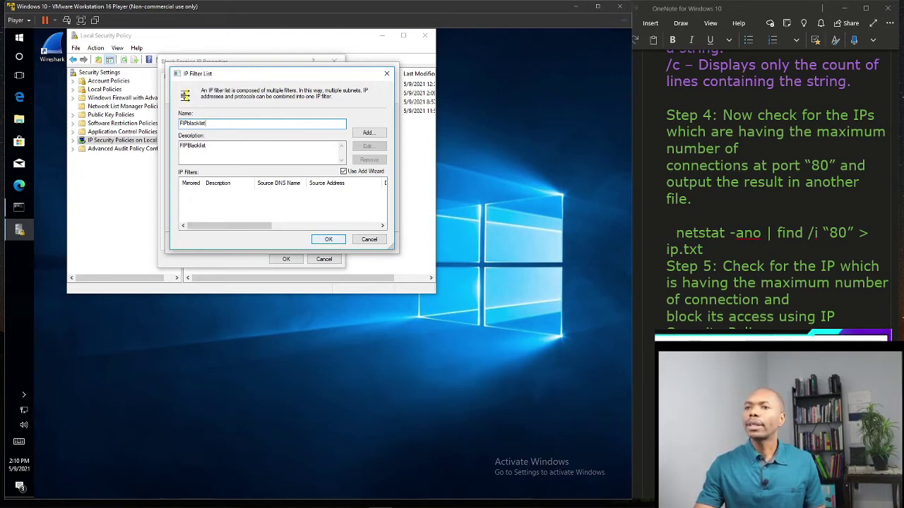
- Add an IP filter to the list with the description "ip", keeping it mirrored
click(368, 132)
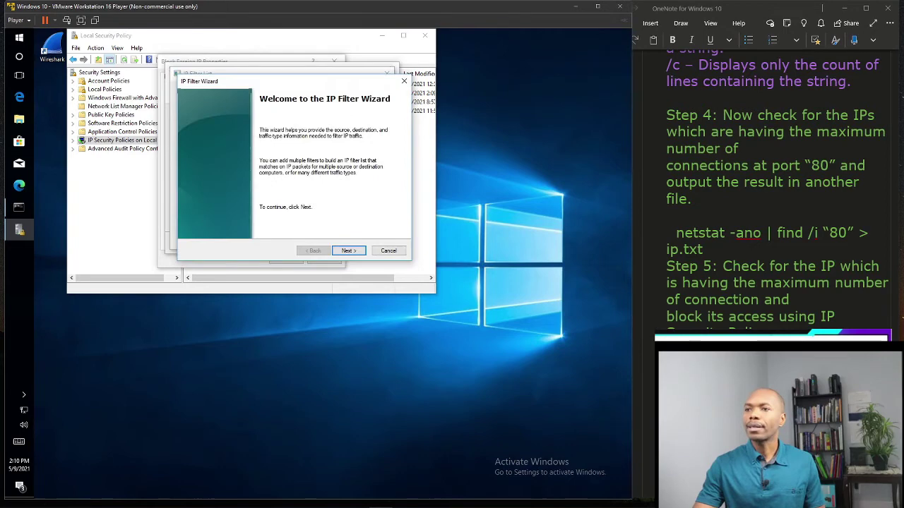
click(349, 250)
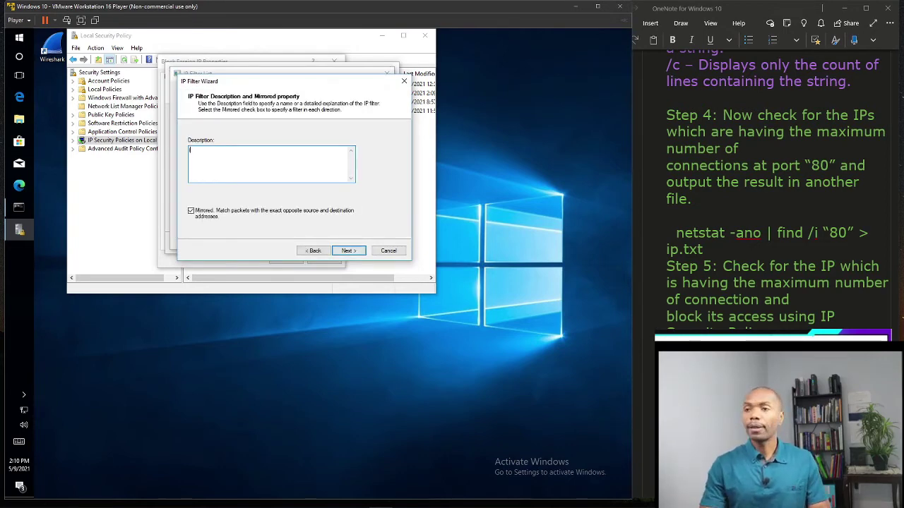
text(bl)
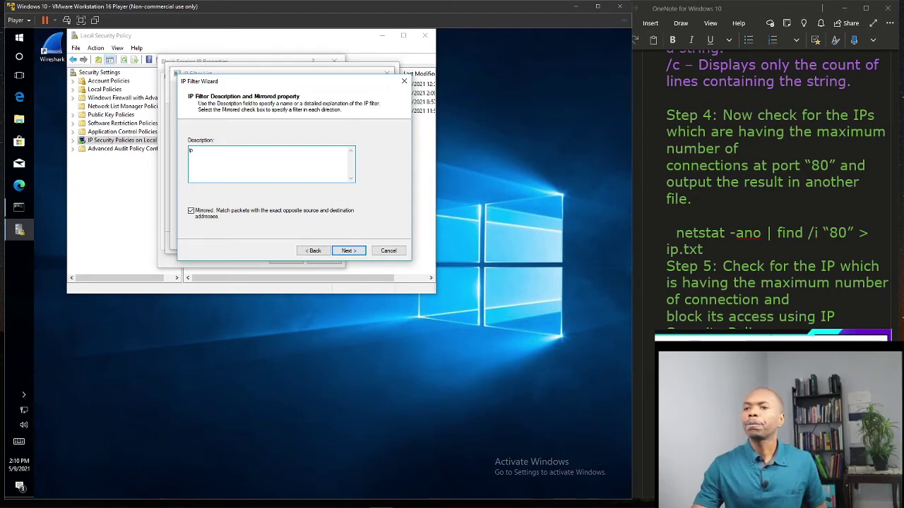
key(Return)
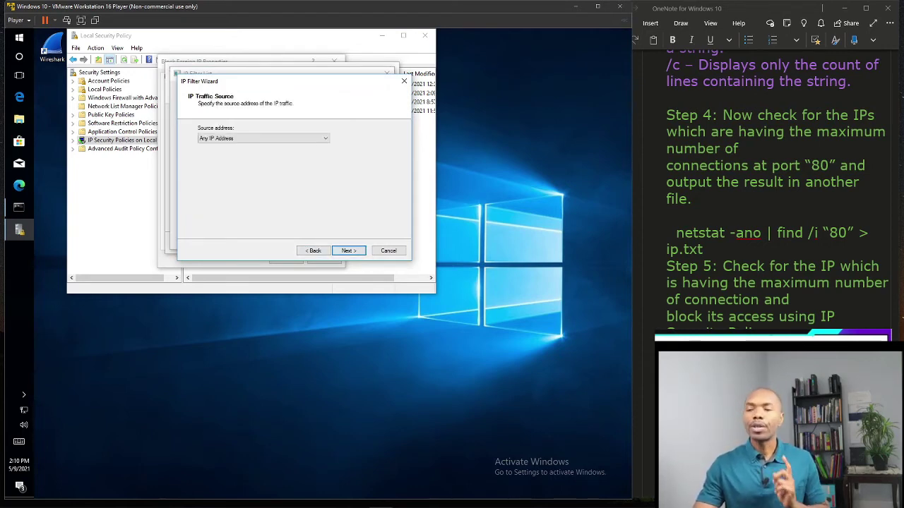
- Set the filter's traffic source to a specific IP address or subnet, 52.177.165
key(Tab)
key(alt+Down)
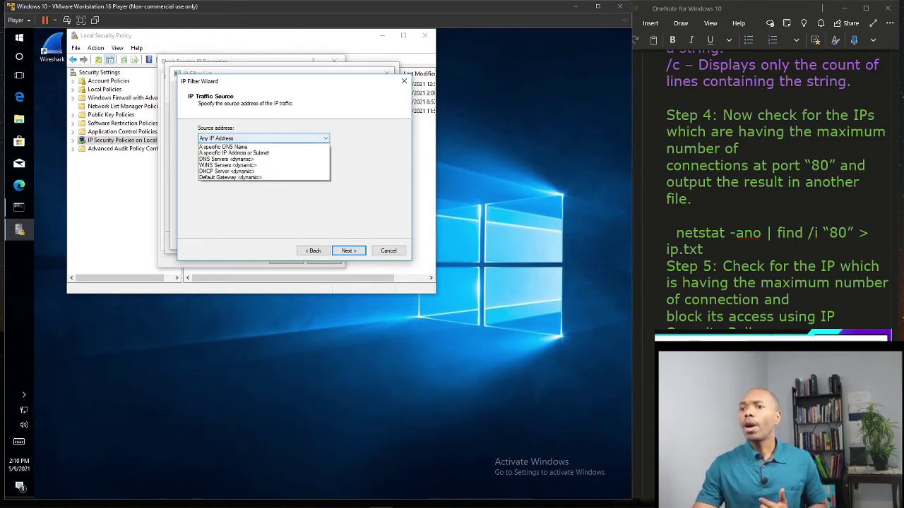
key(Down)
key(Down)
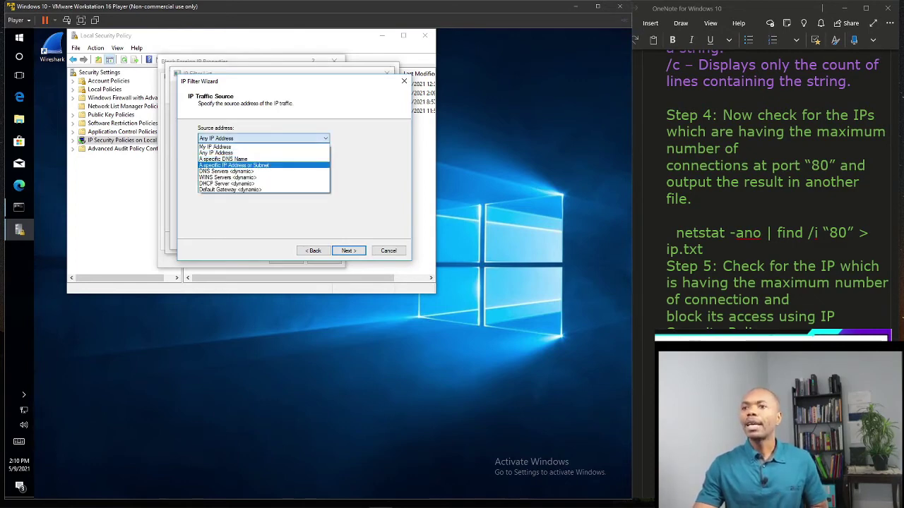
key(Return)
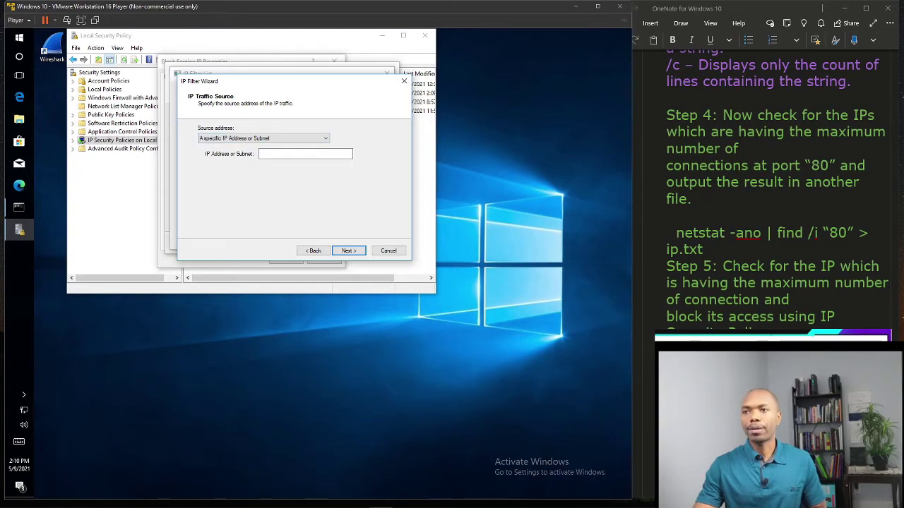
right_click(305, 154)
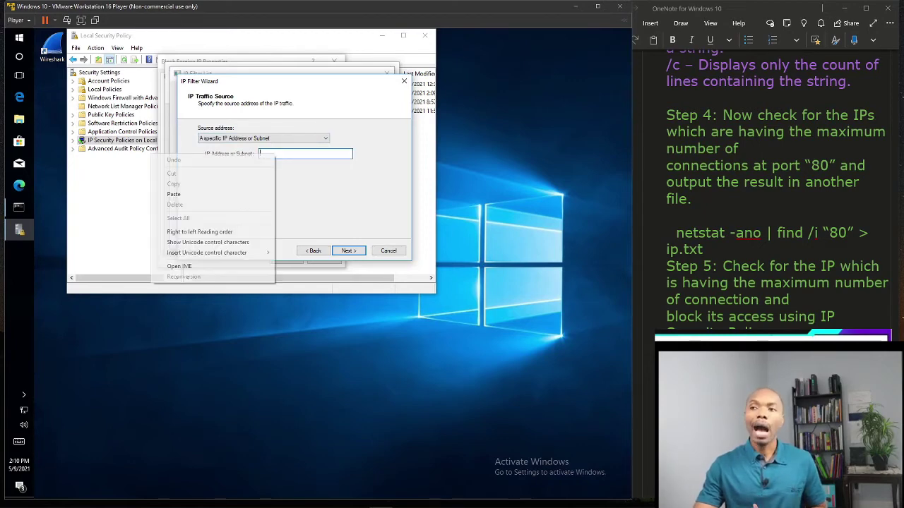
click(205, 195)
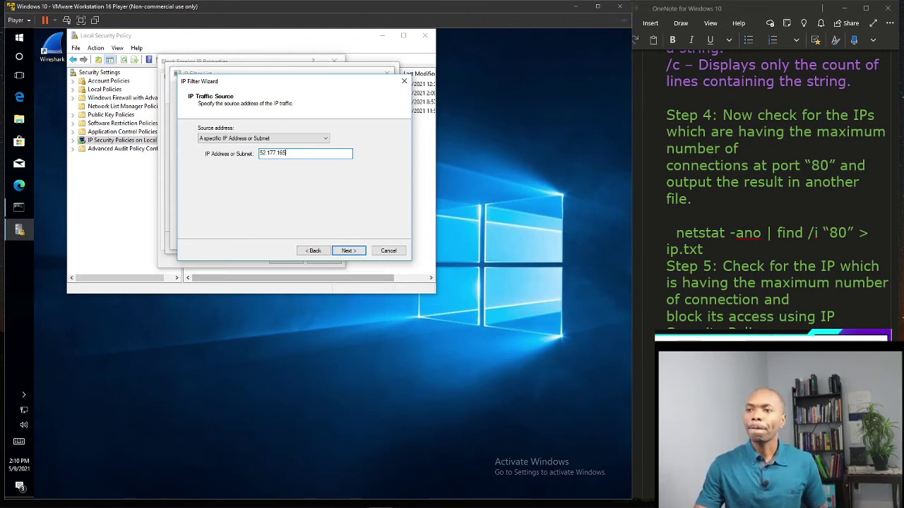
key(Return)
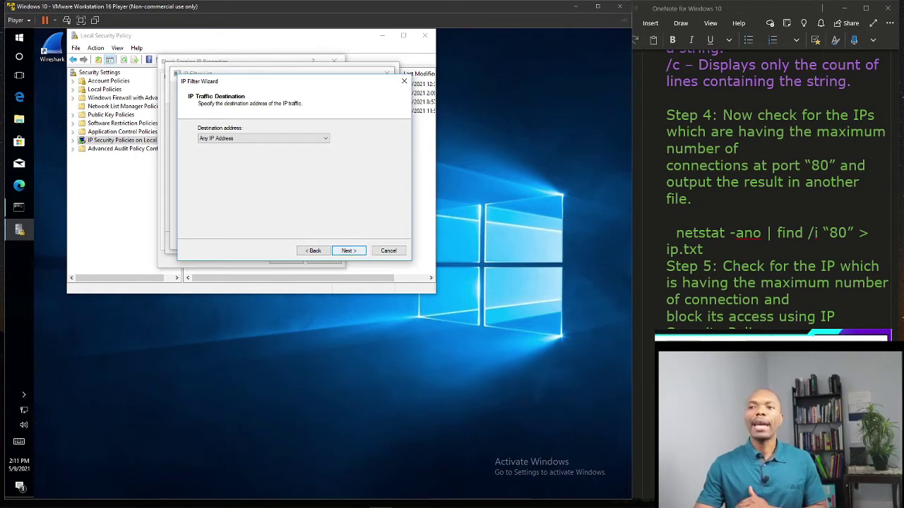
- Keep Any IP Address as the filter's destination, finish the filter without editing its properties, and save the filter list
key(Return)
key(Return)
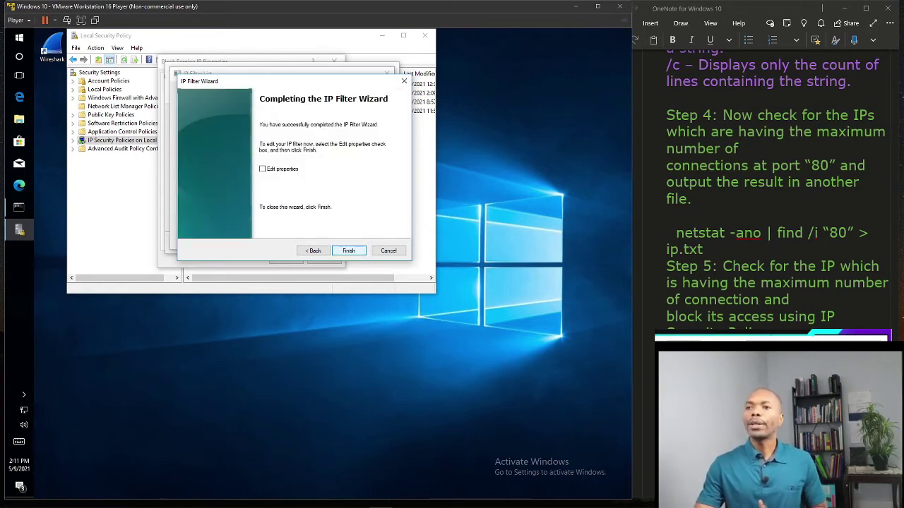
key(Return)
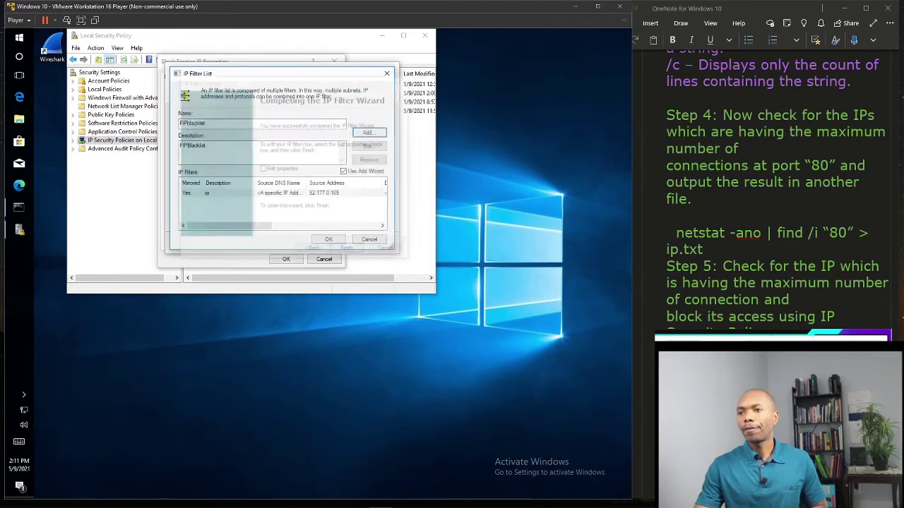
key(Return)
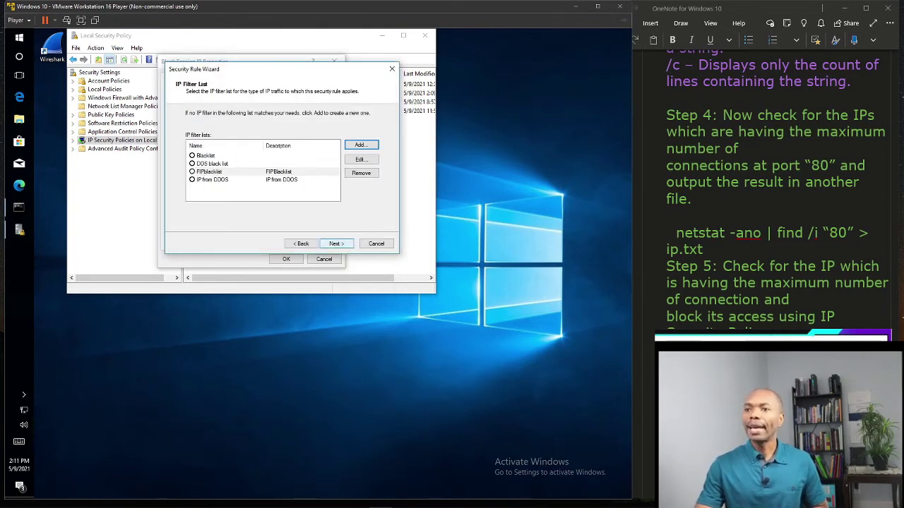
- Apply the FIPblacklist filter list and the DDOS IP filter action to the rule, then finish it and save the policy properties
click(209, 171)
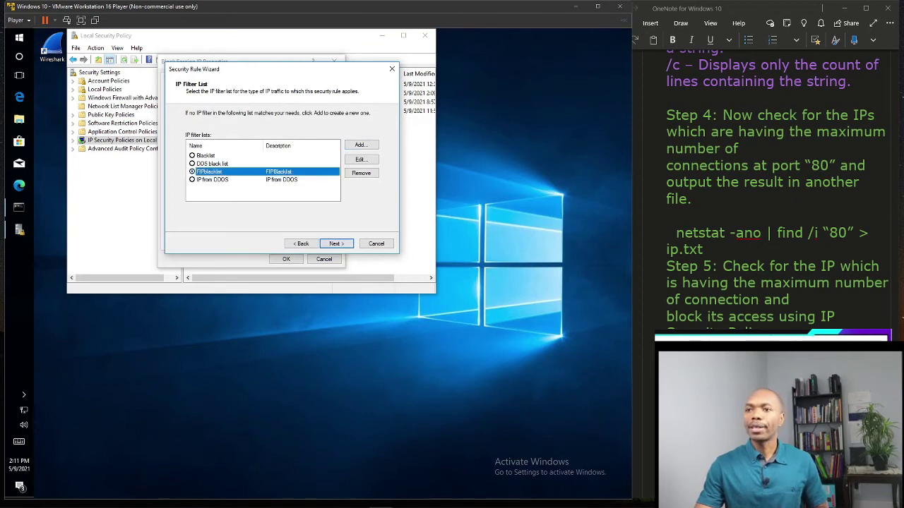
key(Return)
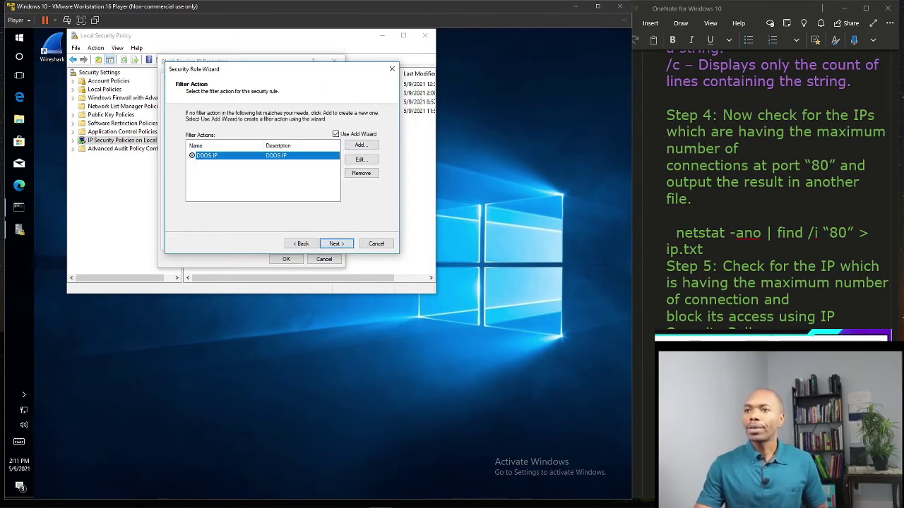
key(Return)
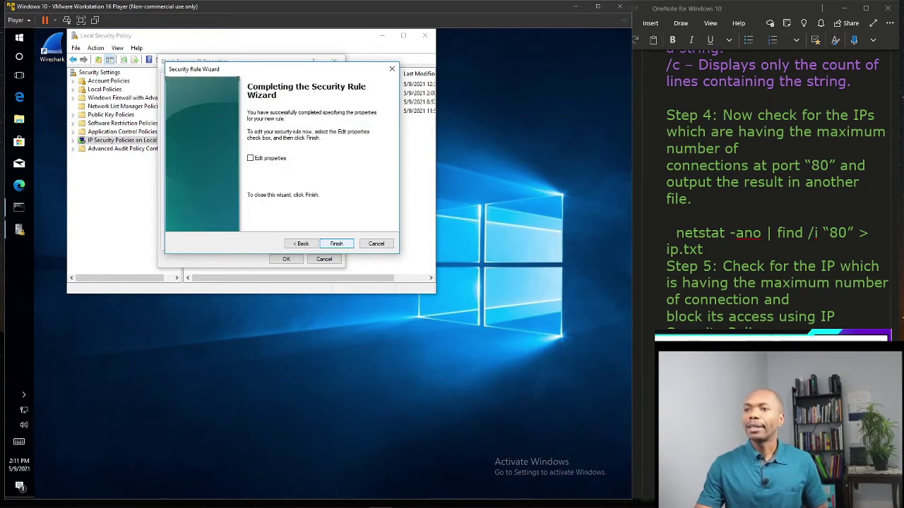
key(Return)
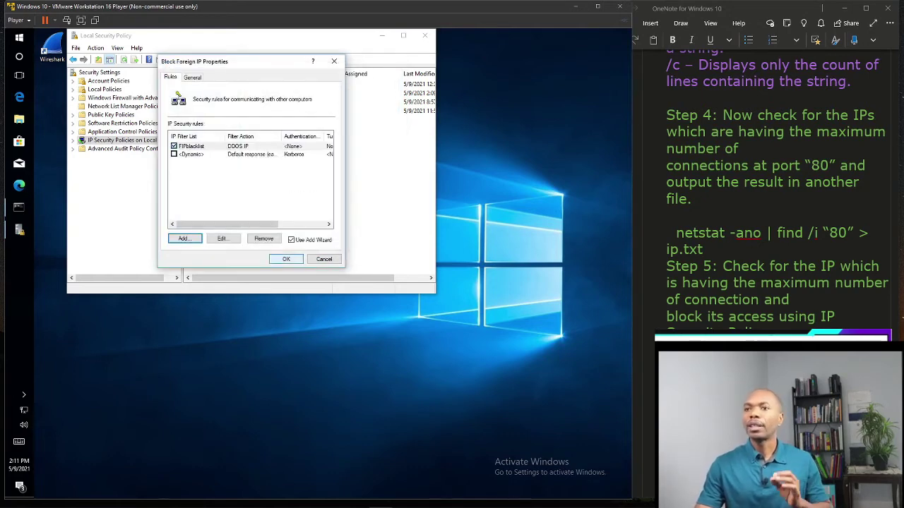
key(Return)
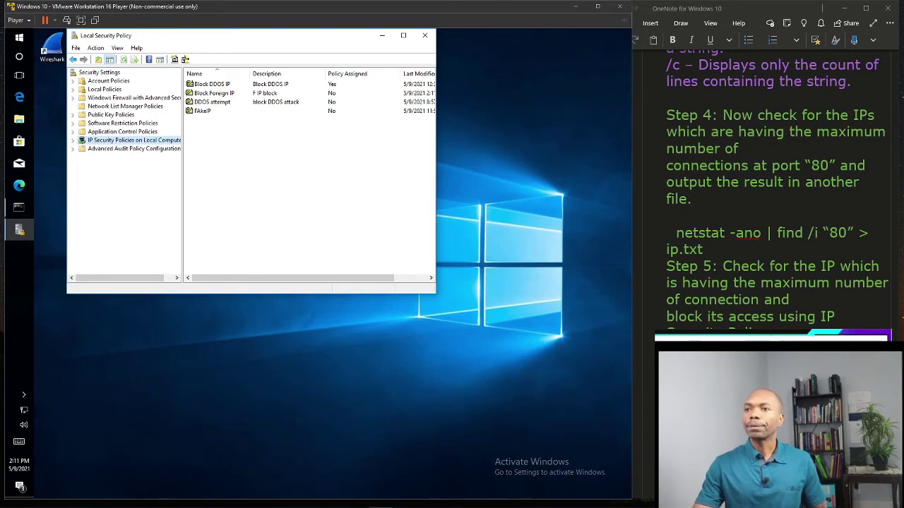
- Assign the Block Foreign IP policy and close Local Security Policy
right_click(218, 95)
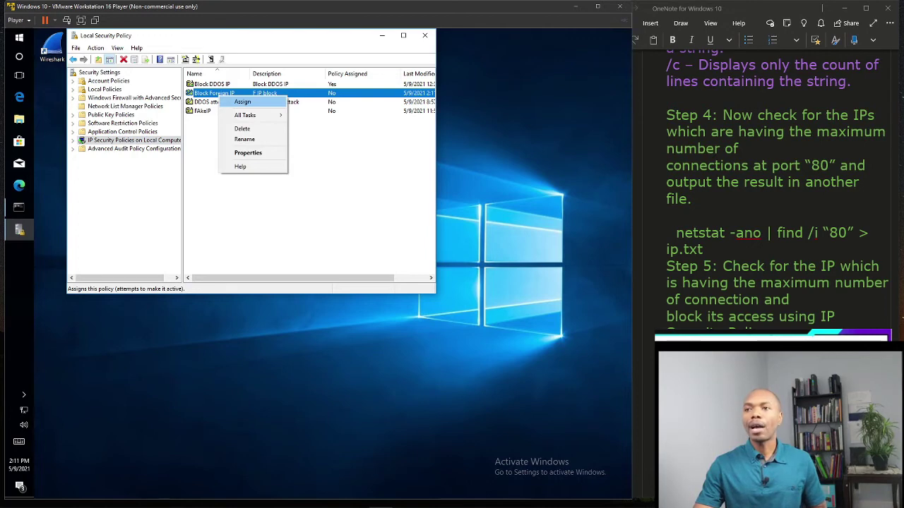
click(243, 102)
key(alt+F4)
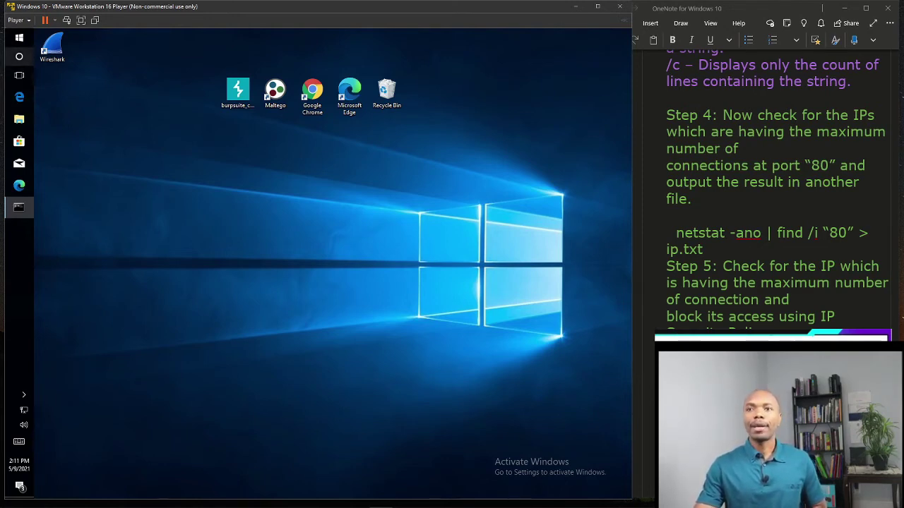
- Search Windows for services.msc and open the Services console
click(19, 56)
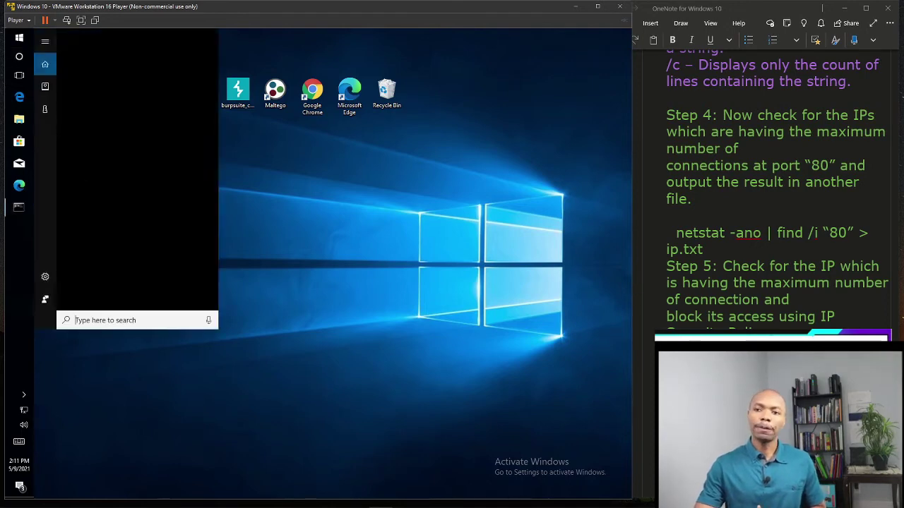
text(se)
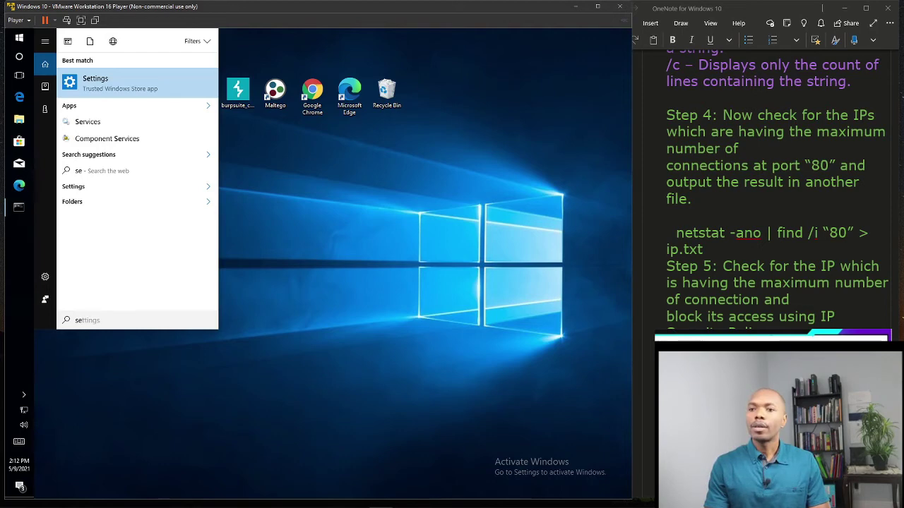
text(rvi)
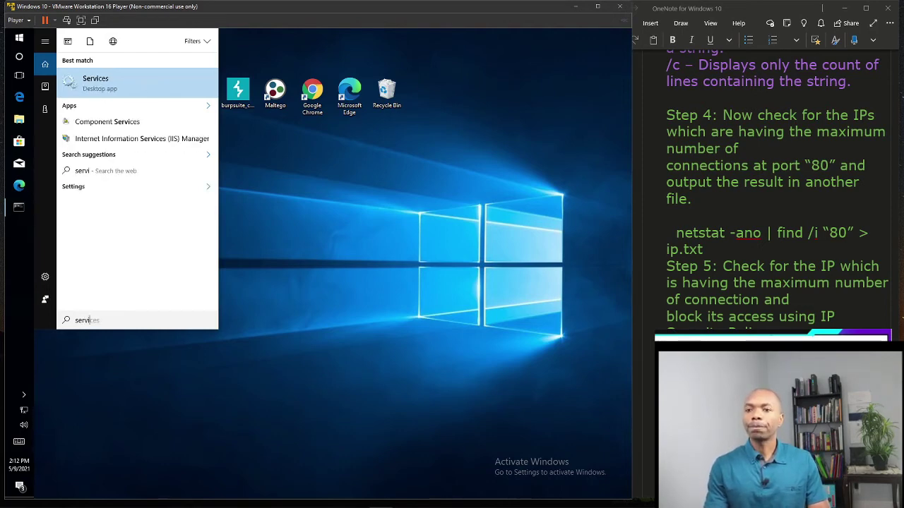
text(ces.msc)
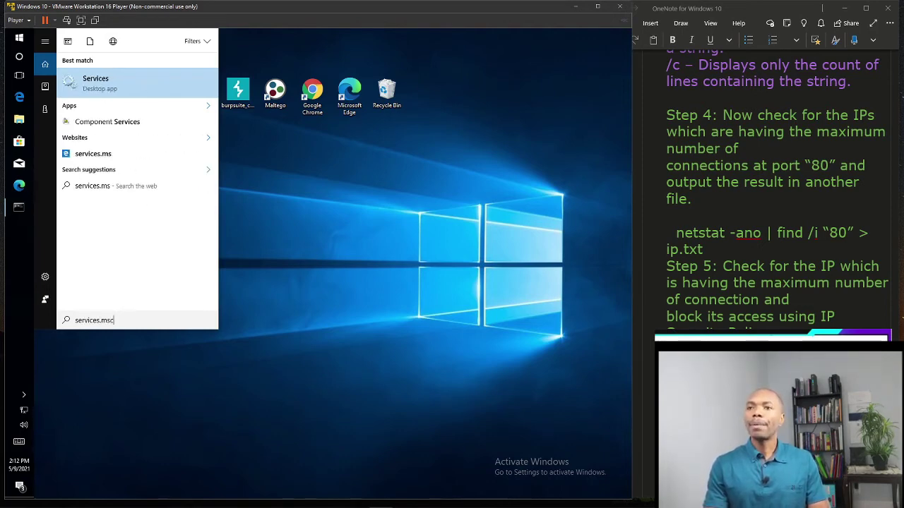
key(Return)
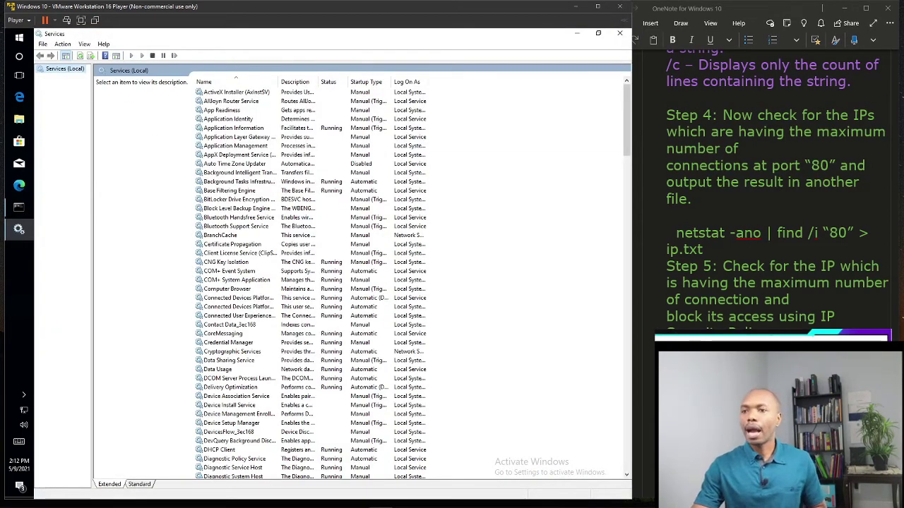
- Find the IPsec Policy Agent service in the services list and open its properties
click(239, 298)
scroll(254, 297, down, 15)
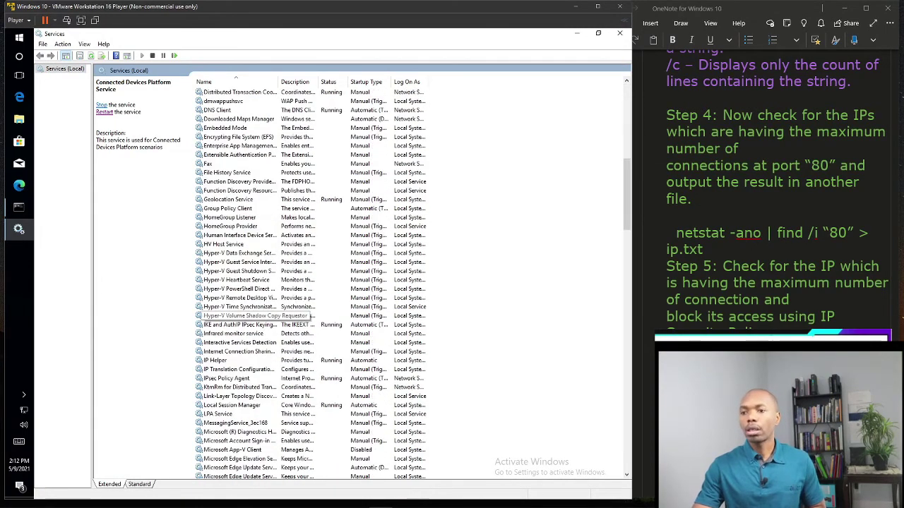
scroll(240, 314, down, 2)
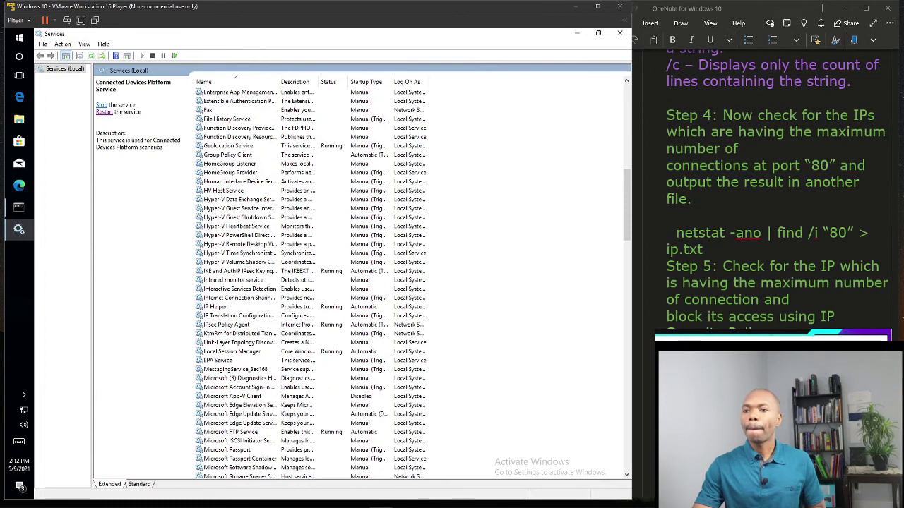
click(226, 325)
double_click(226, 325)
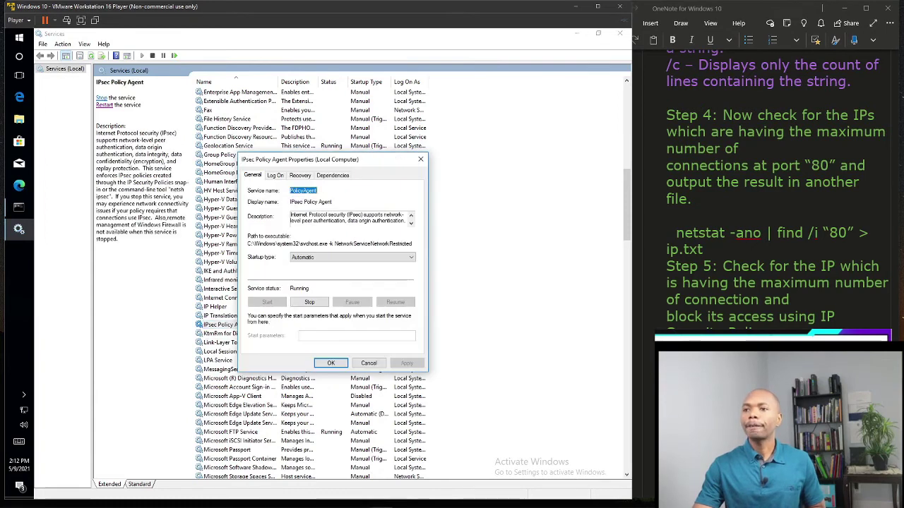
- Stop and restart the IPsec Policy Agent service, accept its properties and close the Services console
click(309, 302)
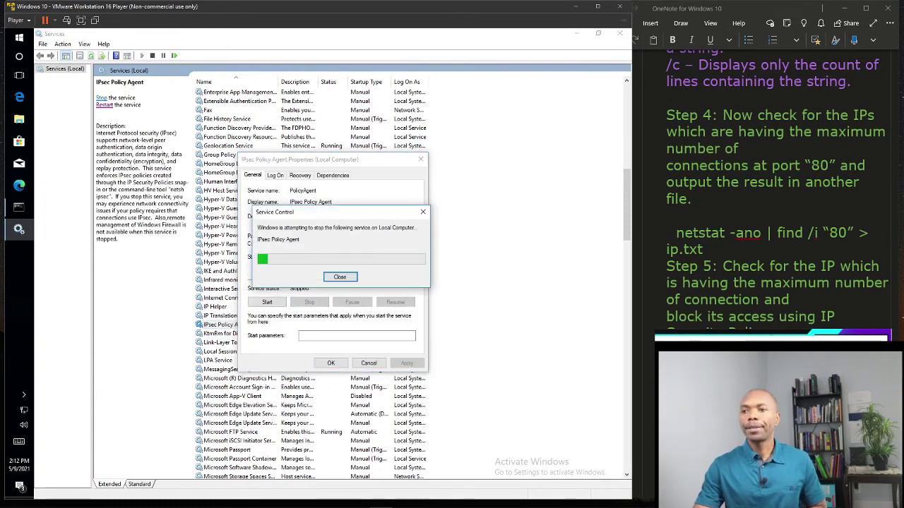
click(267, 301)
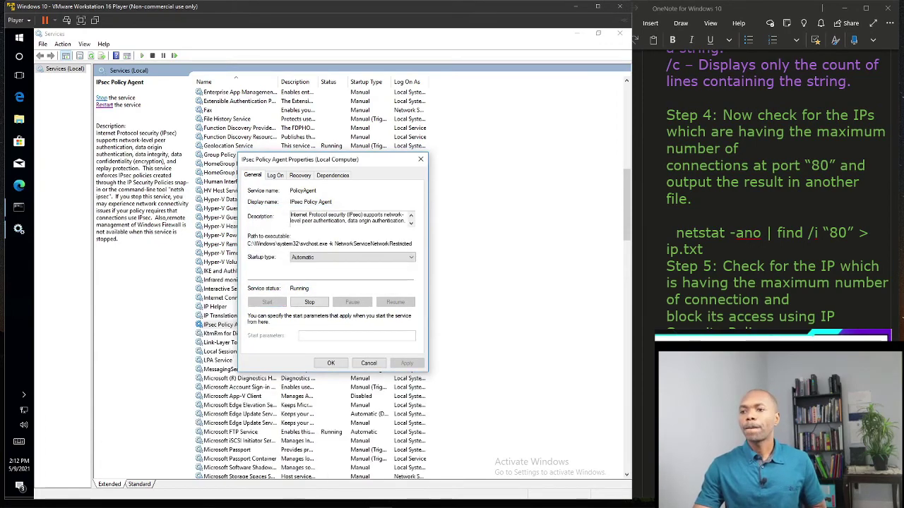
click(330, 363)
click(619, 34)
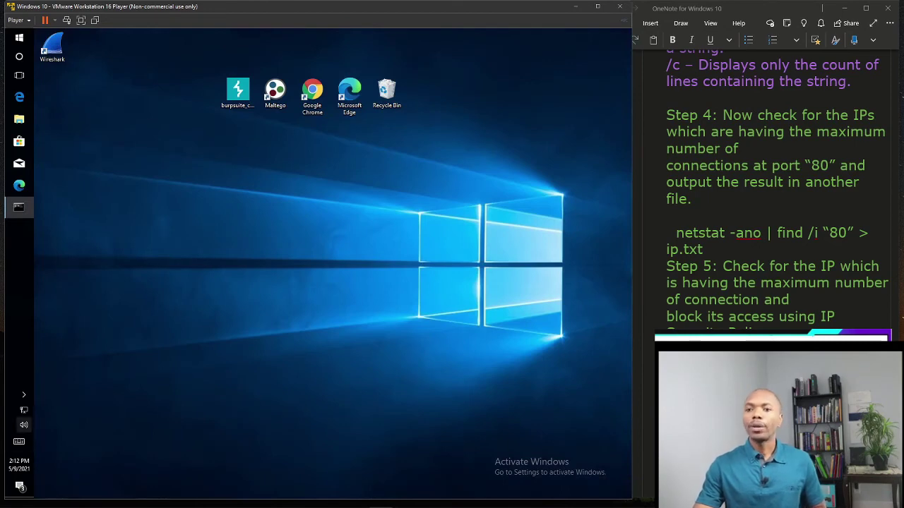
- Switch to the Command Prompt window that is already open
click(19, 75)
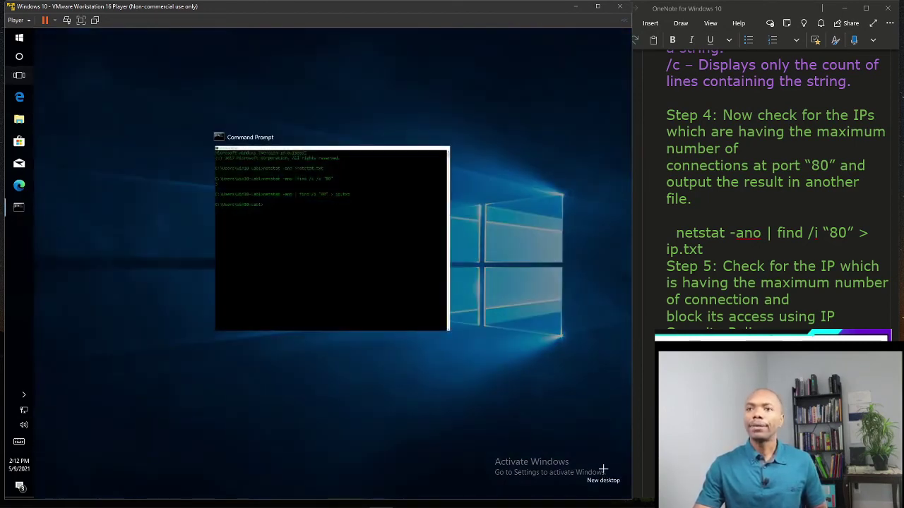
click(311, 212)
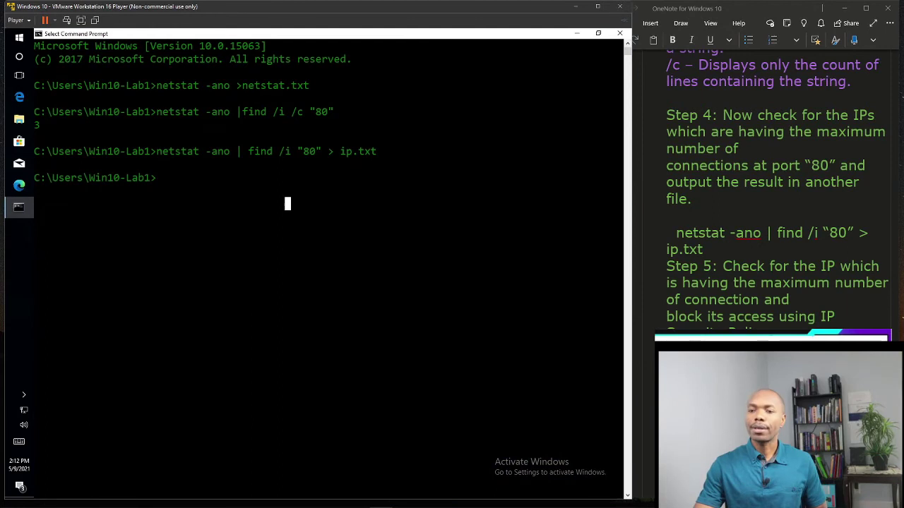
text(ipc)
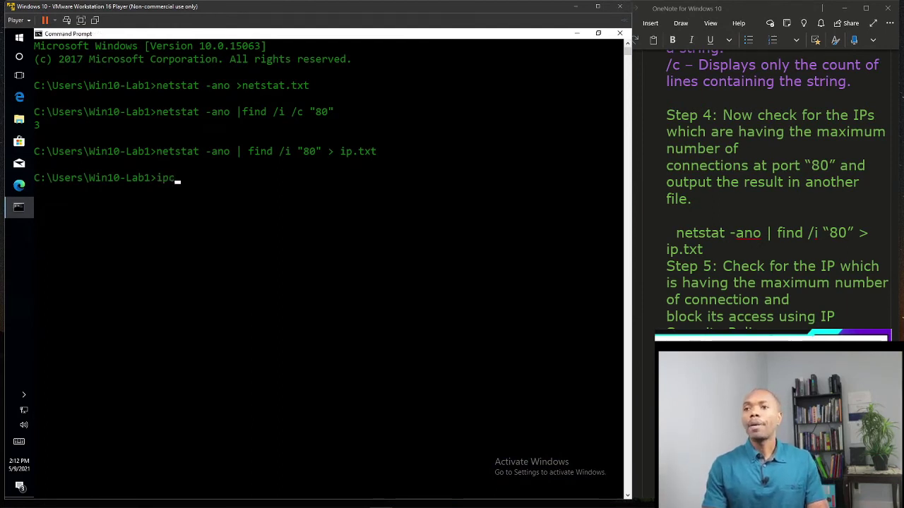
text(onf)
key(BackSpace)
key(BackSpace)
key(BackSpace)
key(BackSpace)
key(BackSpace)
key(BackSpace)
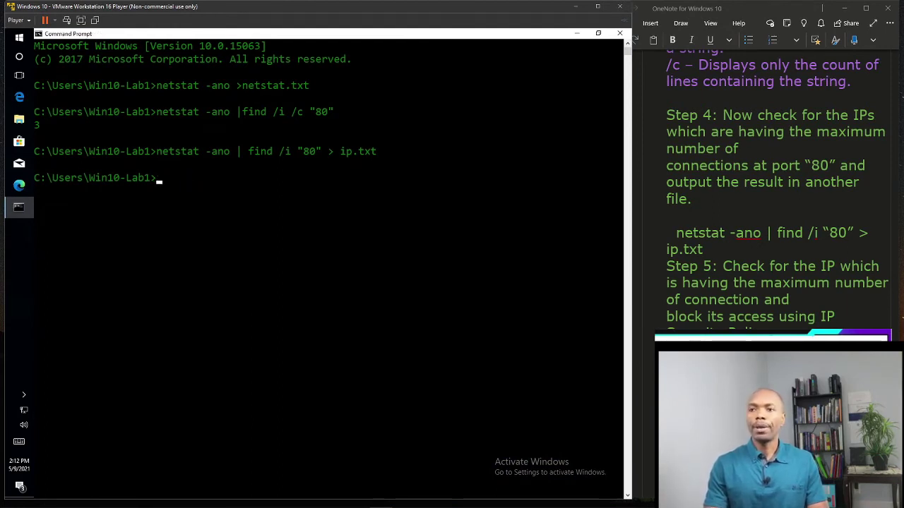
- Test connectivity to the blocked address by running ping 52.177.165 at the command line
text(ping)
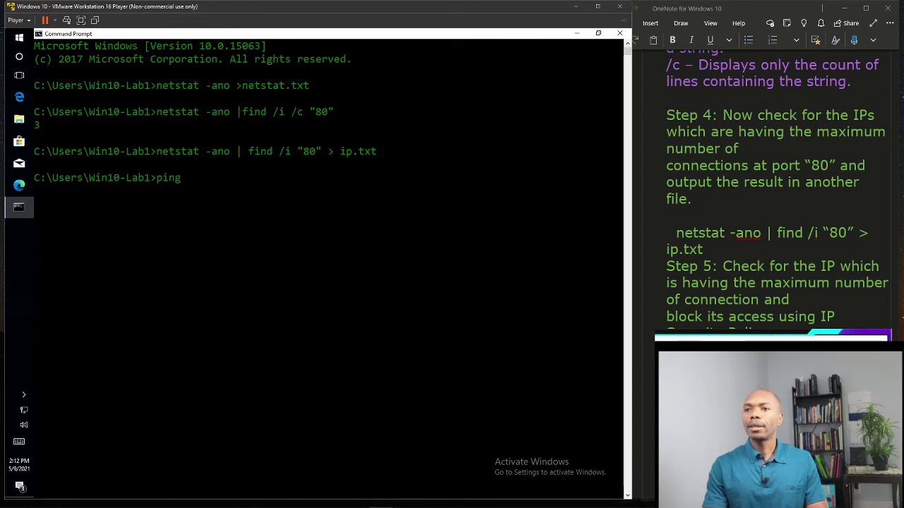
text( 52.177.165)
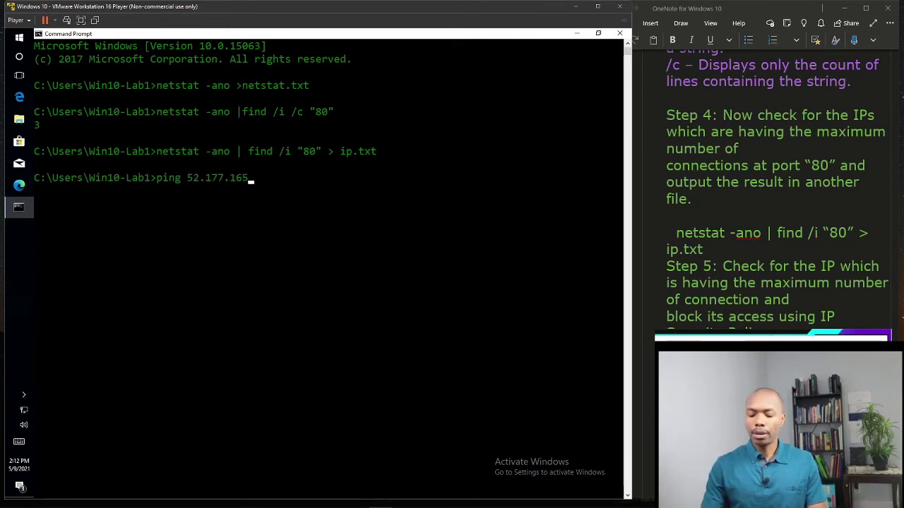
key(Return)
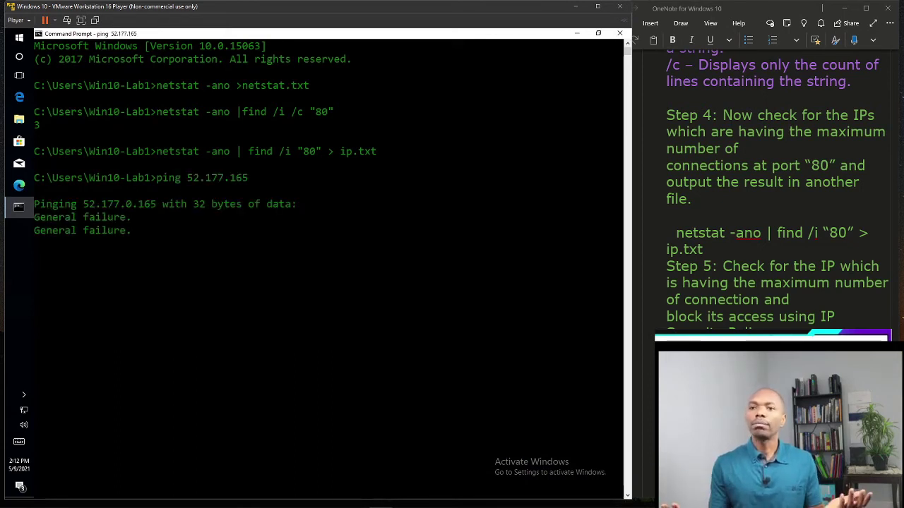